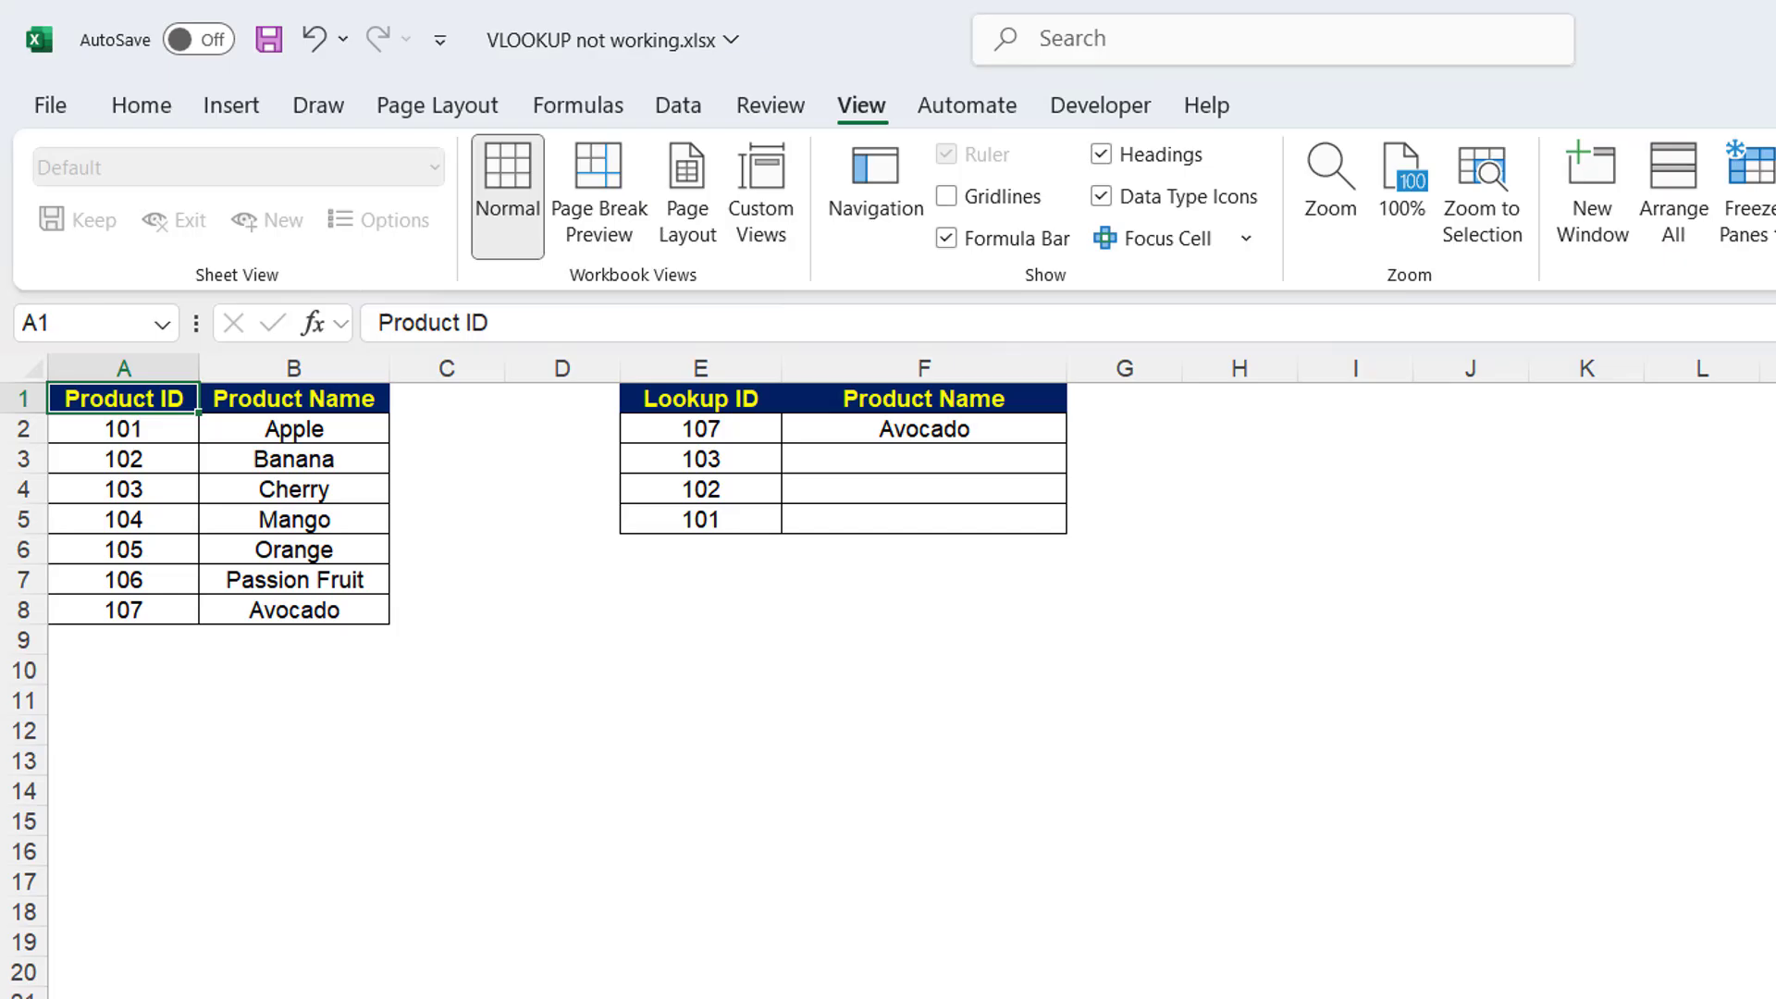
Fill the Product Name lookup formula from F2 down through F5.
{"action": "left_click", "coordinate": [960, 427]}
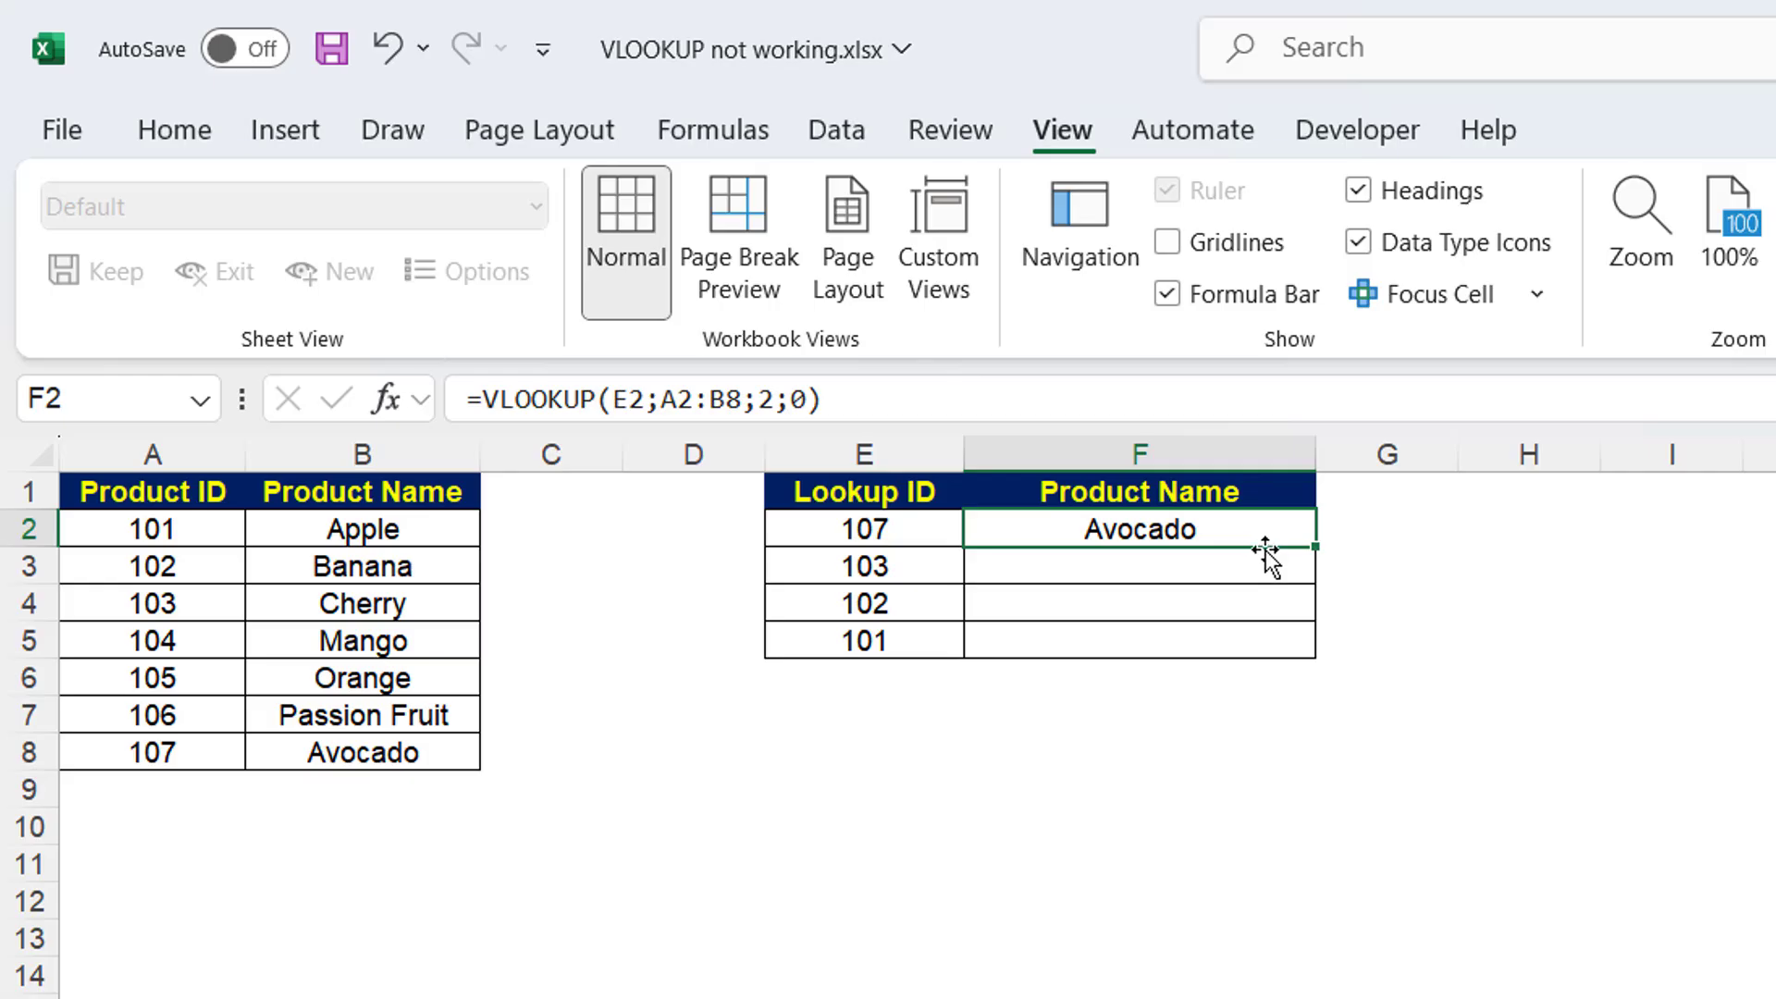
{"action": "left_click_drag", "start_coordinate": [1315, 550], "coordinate": [1308, 644]}
{"action": "left_click", "coordinate": [1326, 874]}
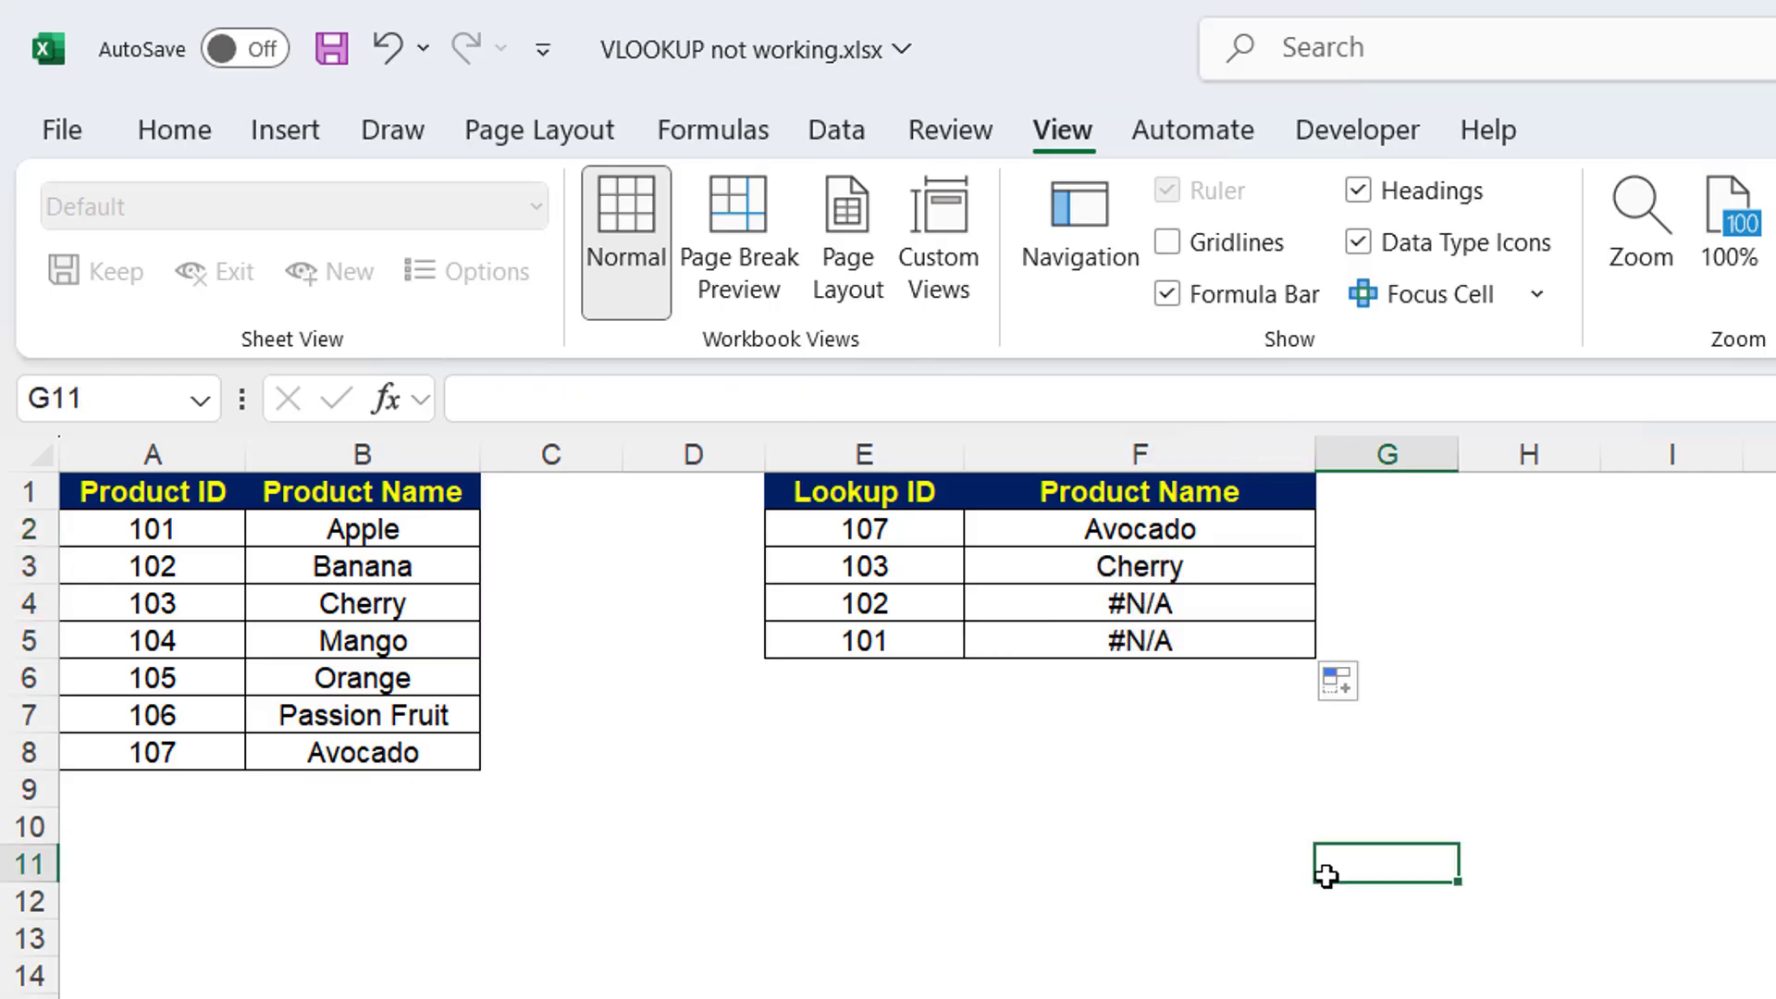
Inspect the lookup formulas in F2 through F5, comparing which table range each one references.
{"action": "left_click", "coordinate": [1224, 538]}
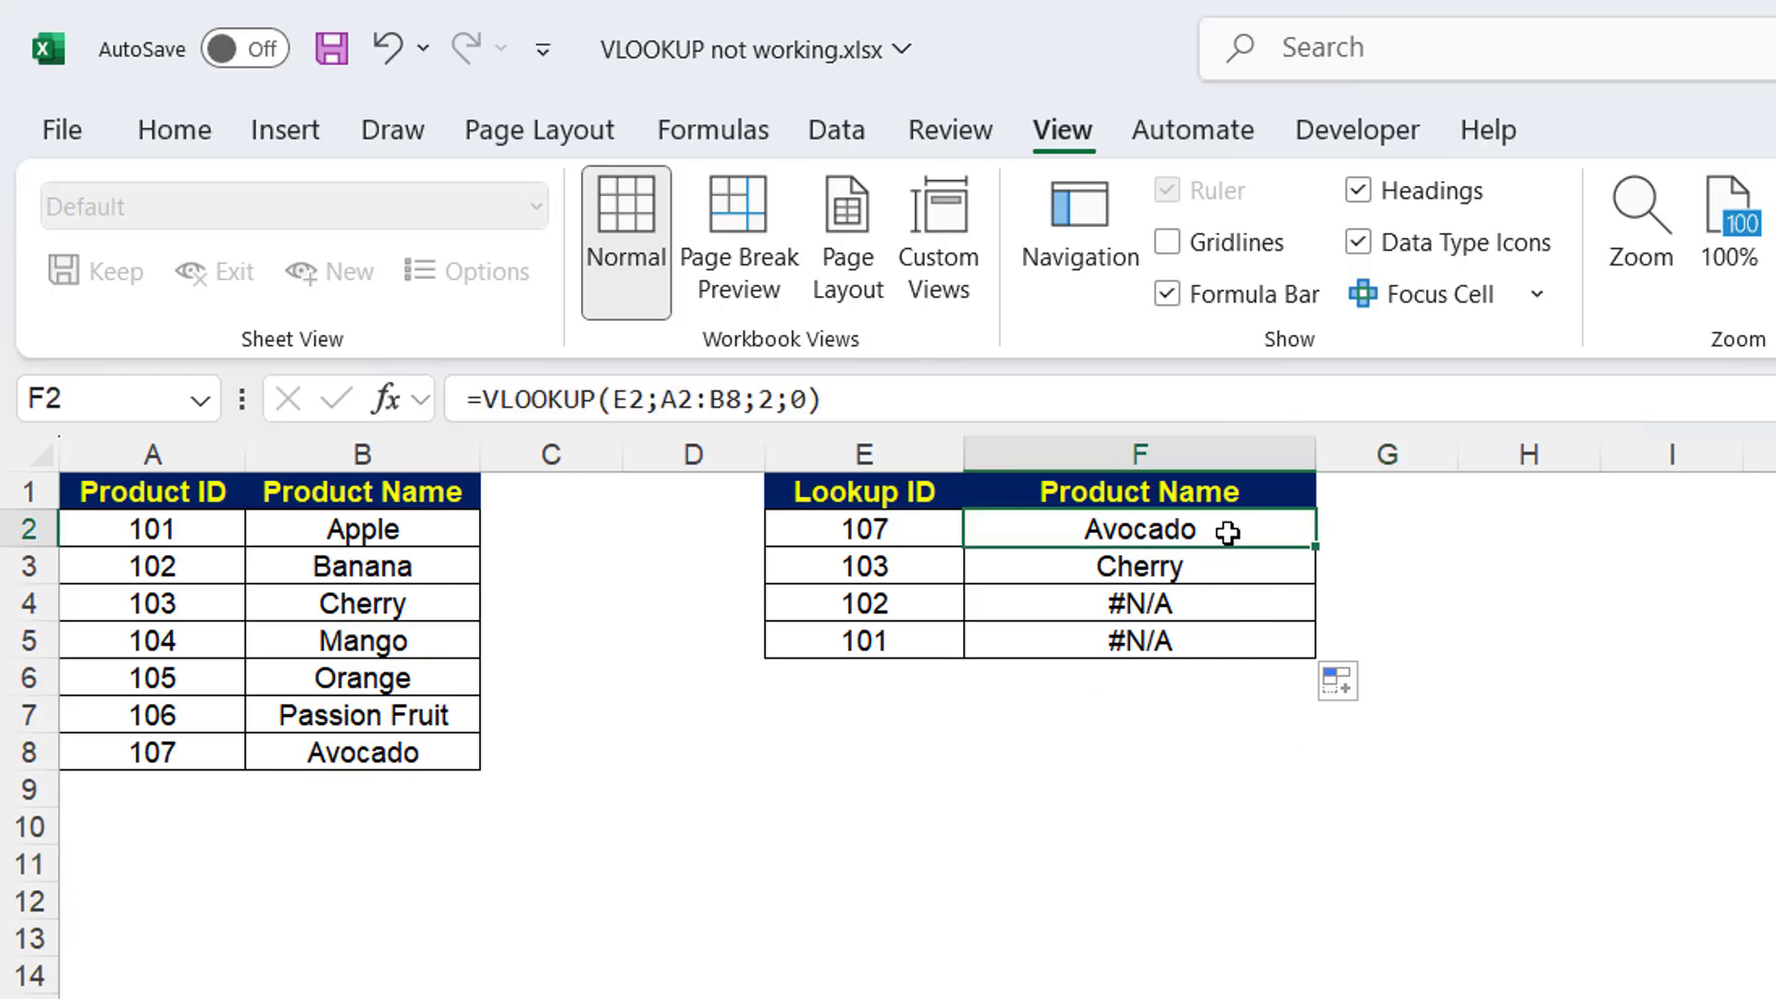
{"action": "left_click", "coordinate": [1273, 566]}
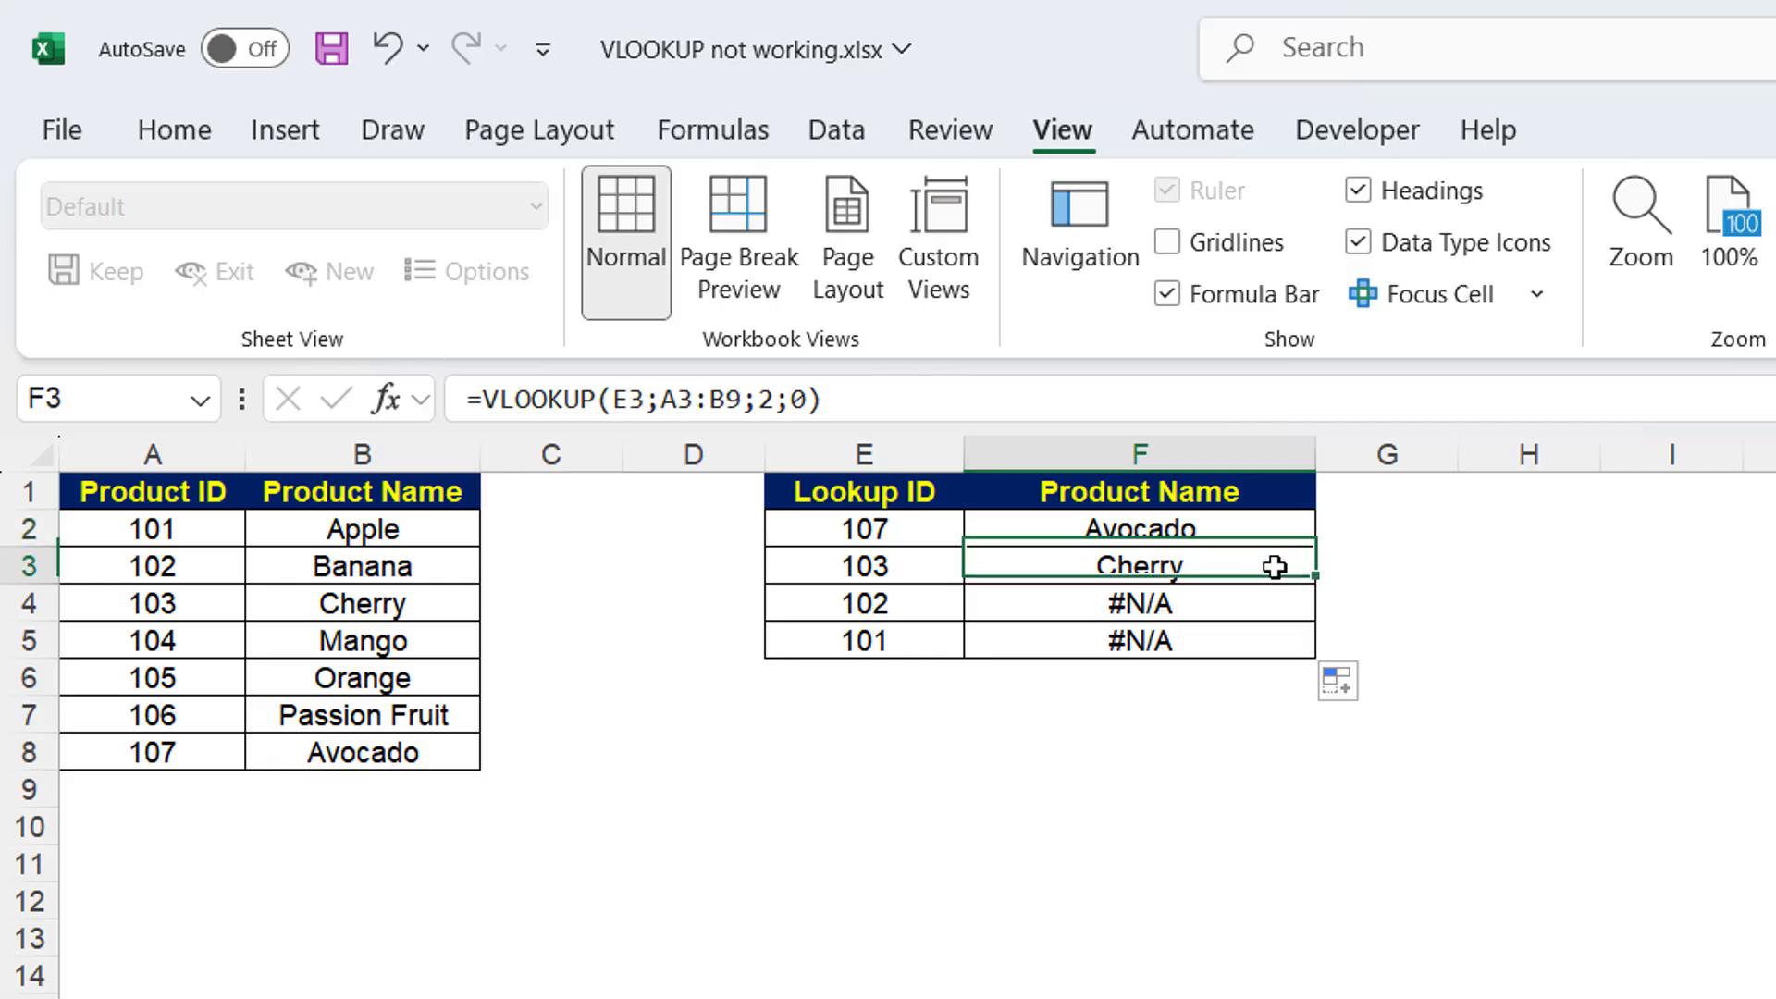
{"action": "left_click", "coordinate": [1226, 405]}
{"action": "key", "text": "Return"}
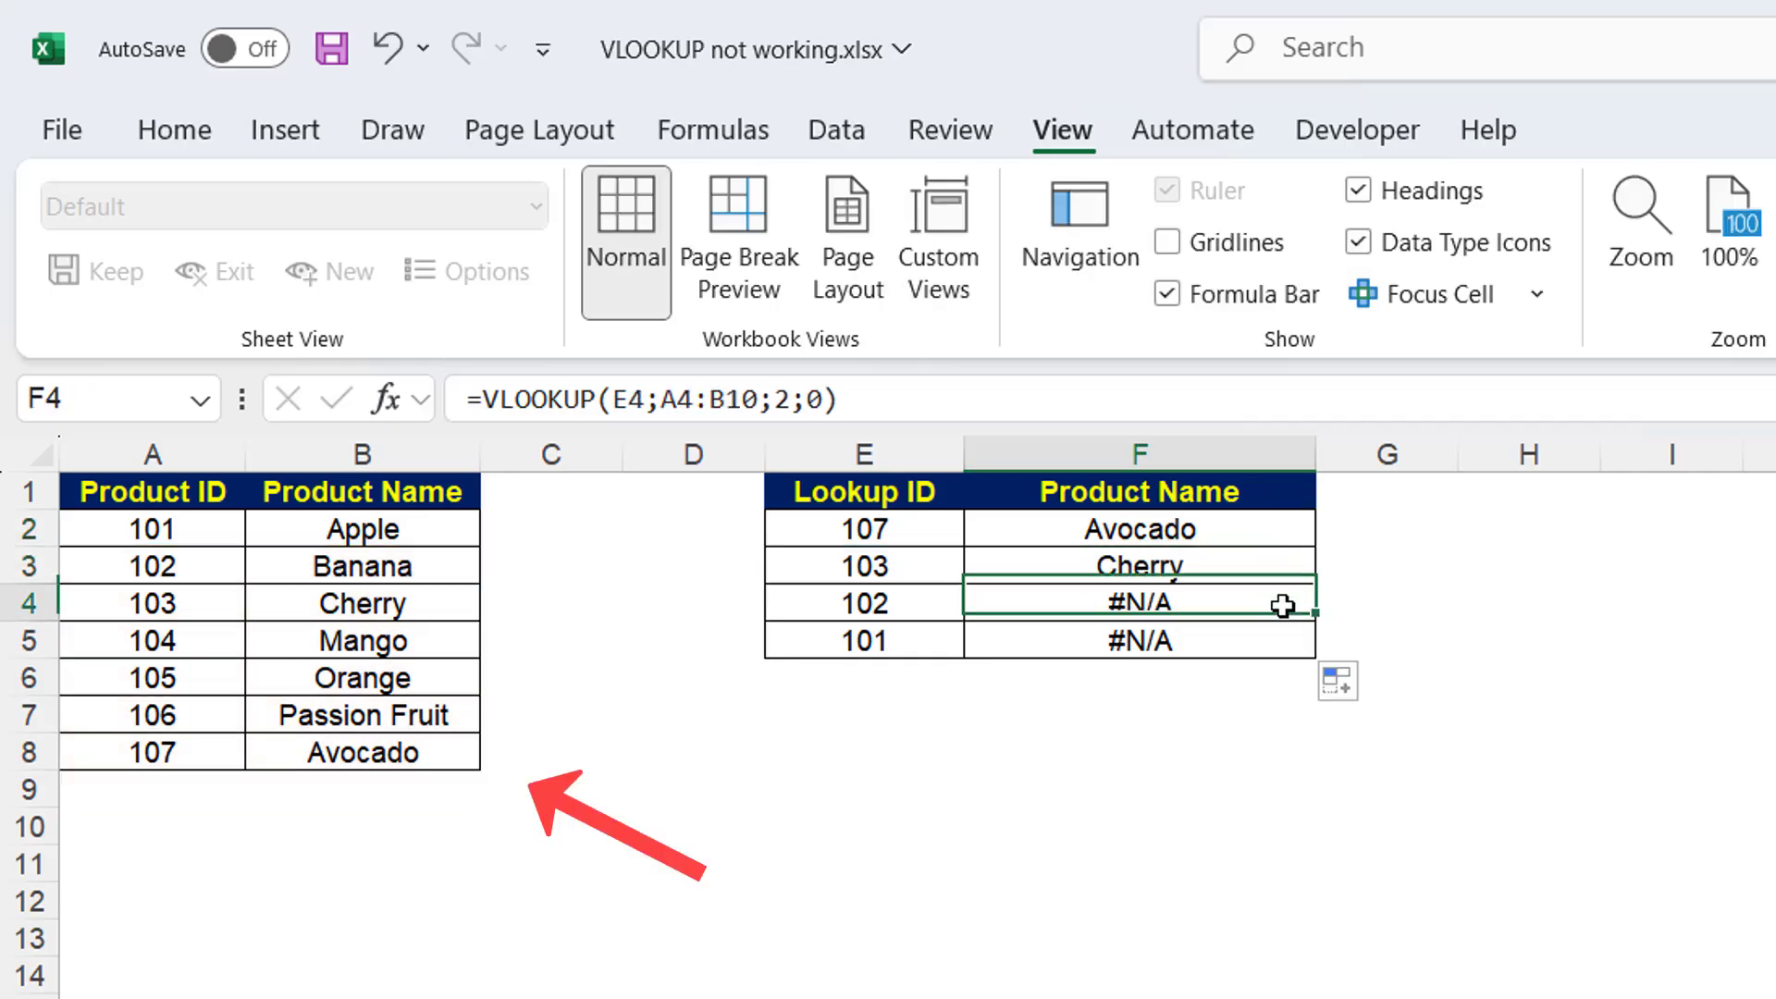
{"action": "left_click", "coordinate": [1145, 407]}
{"action": "key", "text": "Escape"}
{"action": "left_click", "coordinate": [1273, 634]}
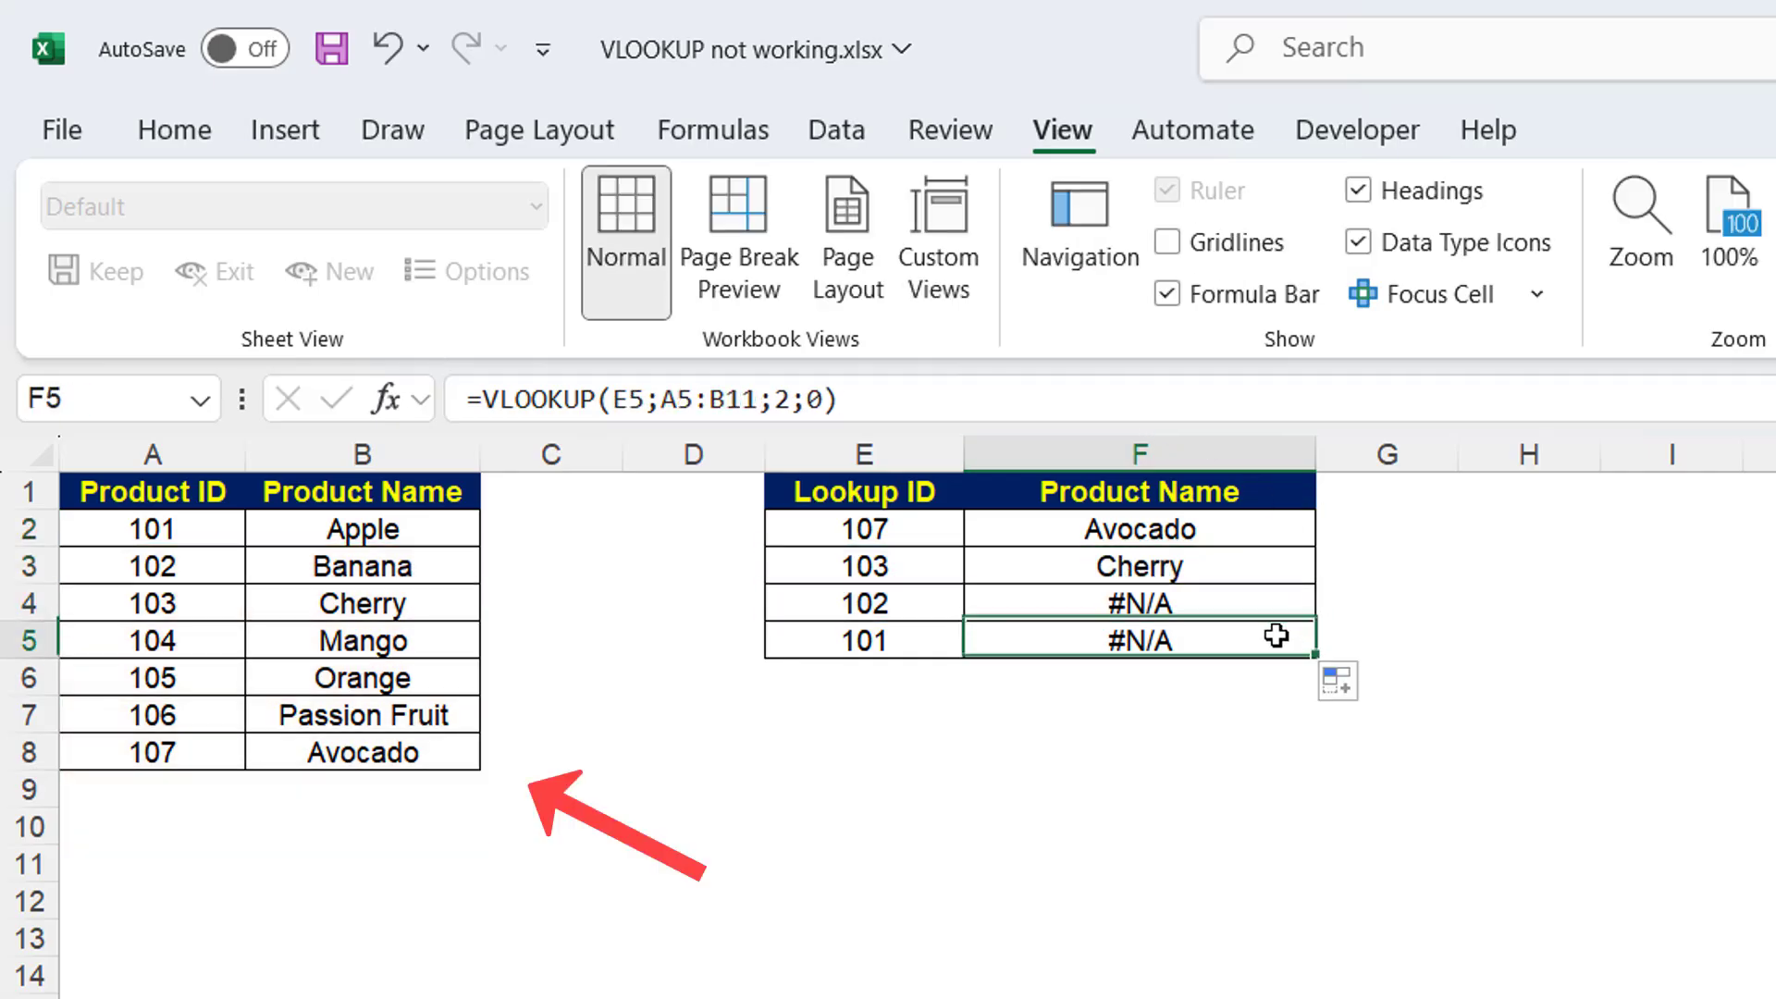
{"action": "left_click", "coordinate": [1080, 404]}
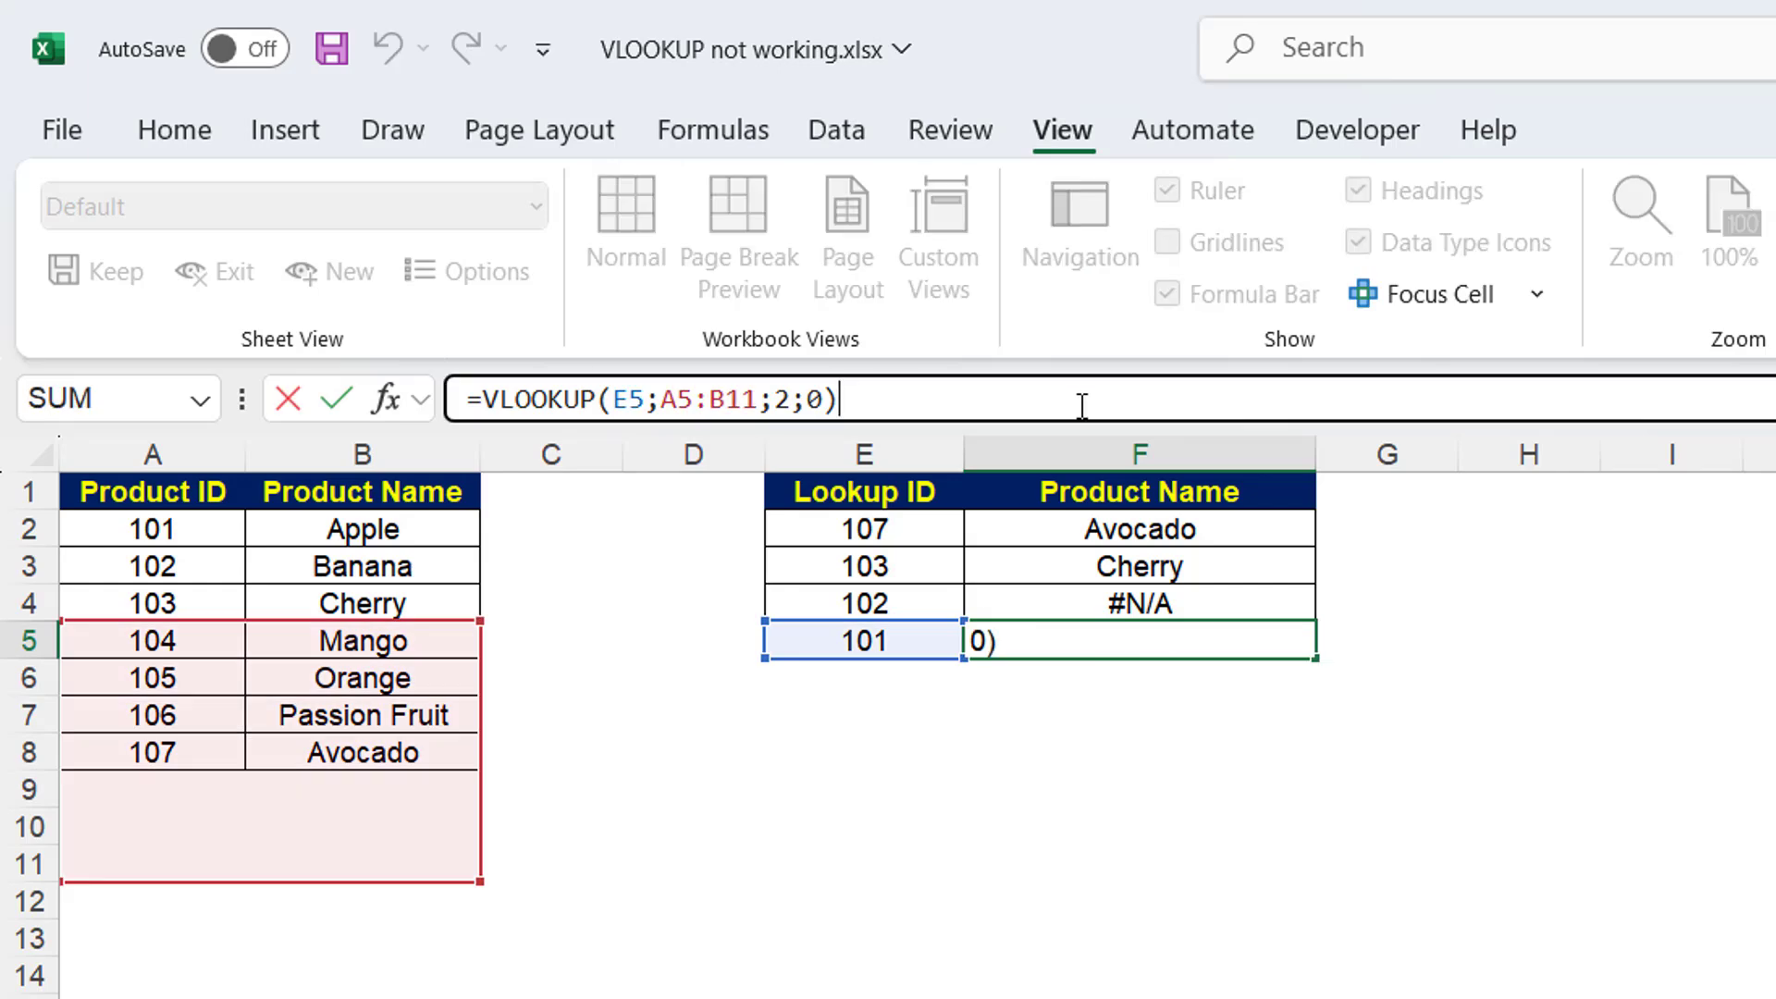
{"action": "key", "text": "Escape"}
Make the table range in F2's VLOOKUP formula absolute, as $A$2:$B$8.
{"action": "left_click", "coordinate": [1216, 532]}
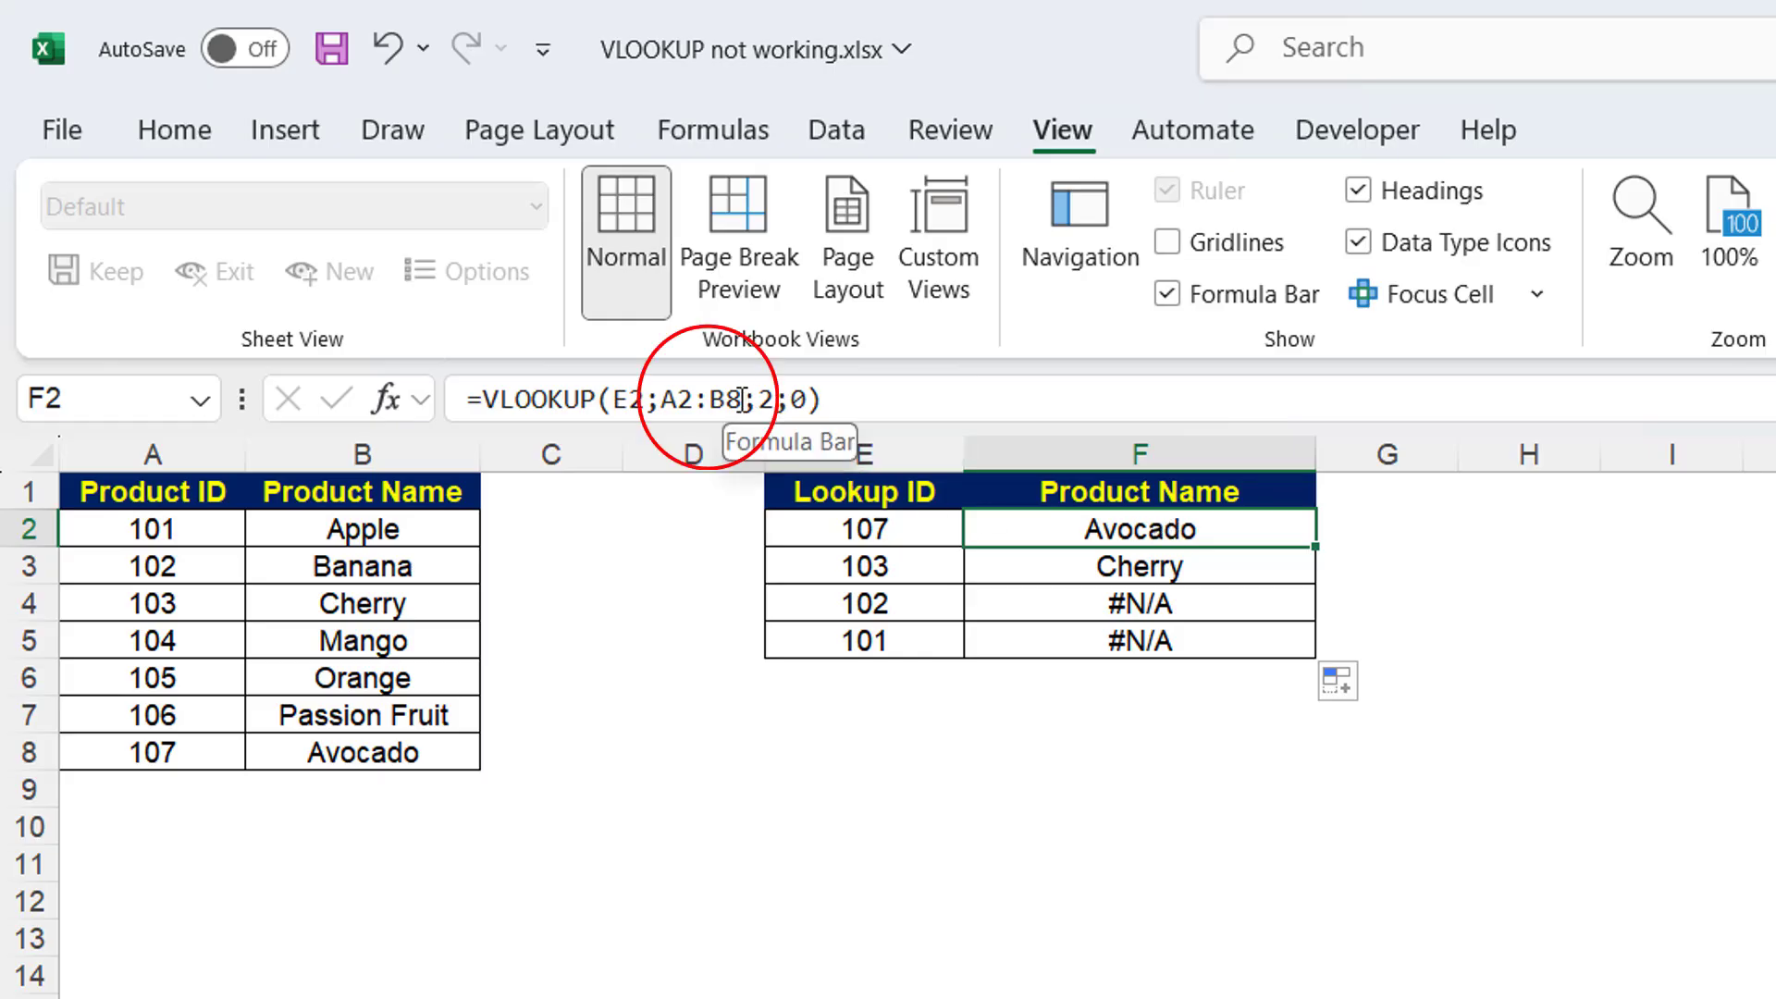
{"action": "left_click_drag", "start_coordinate": [742, 400], "coordinate": [661, 399]}
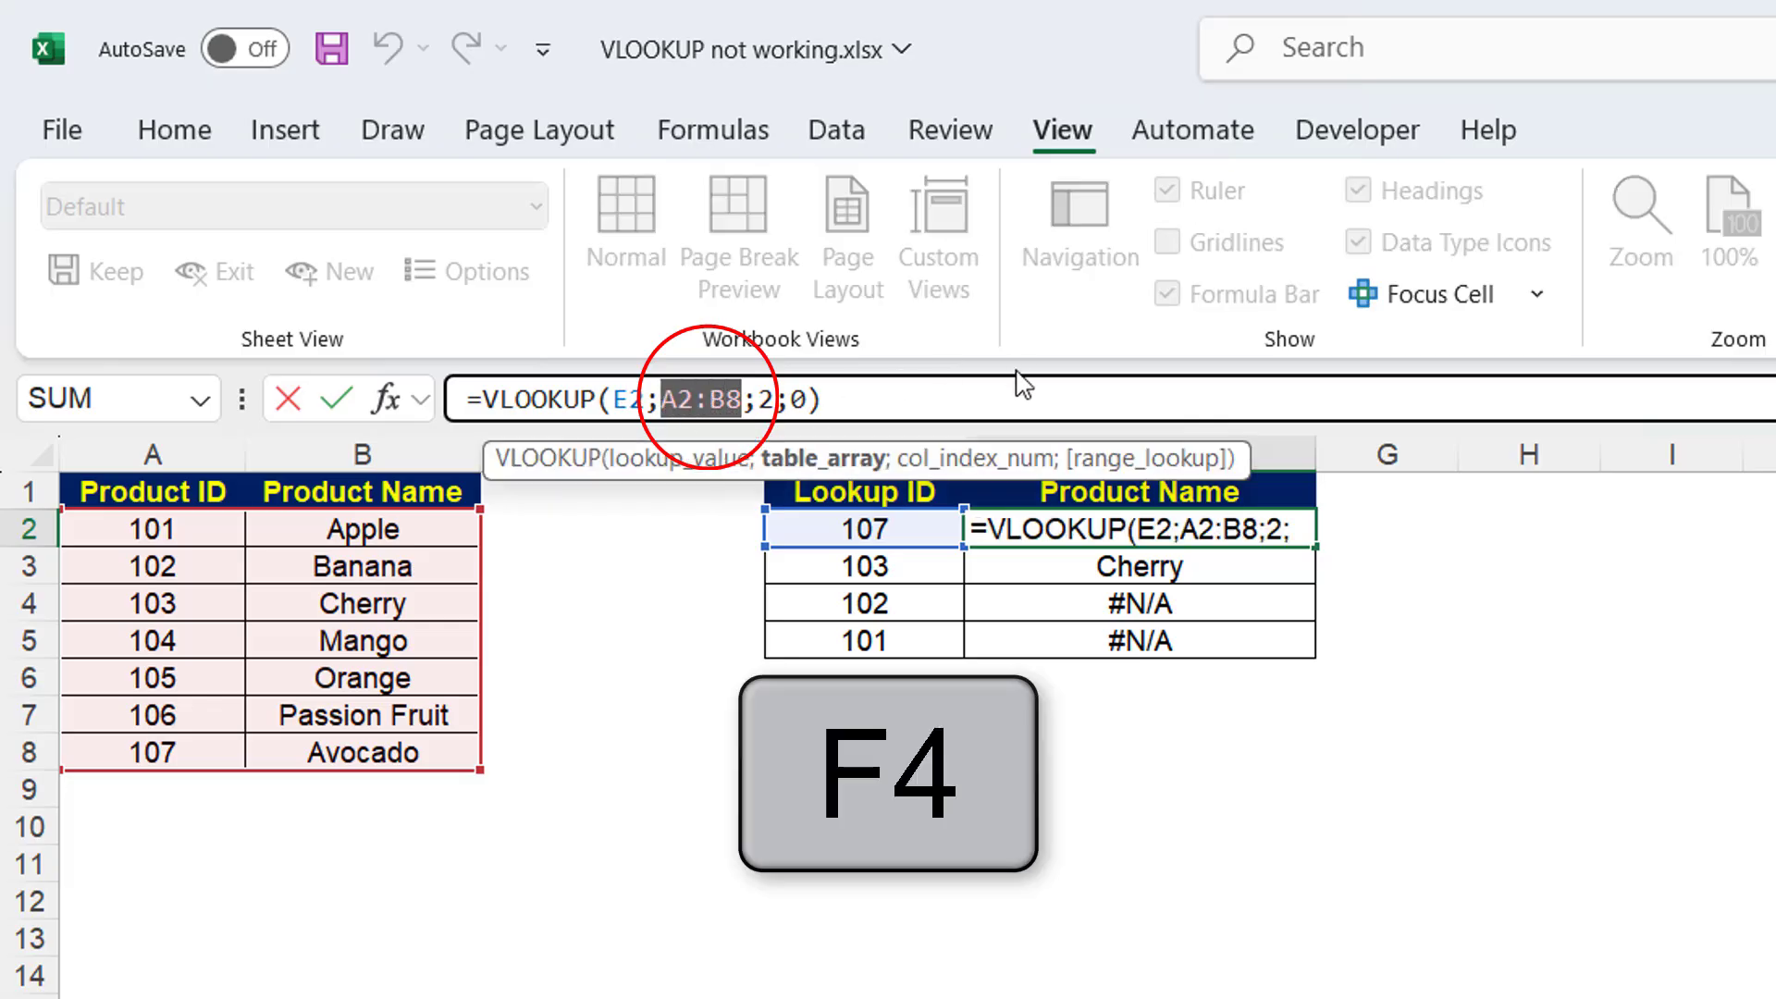
{"action": "key", "text": "F4"}
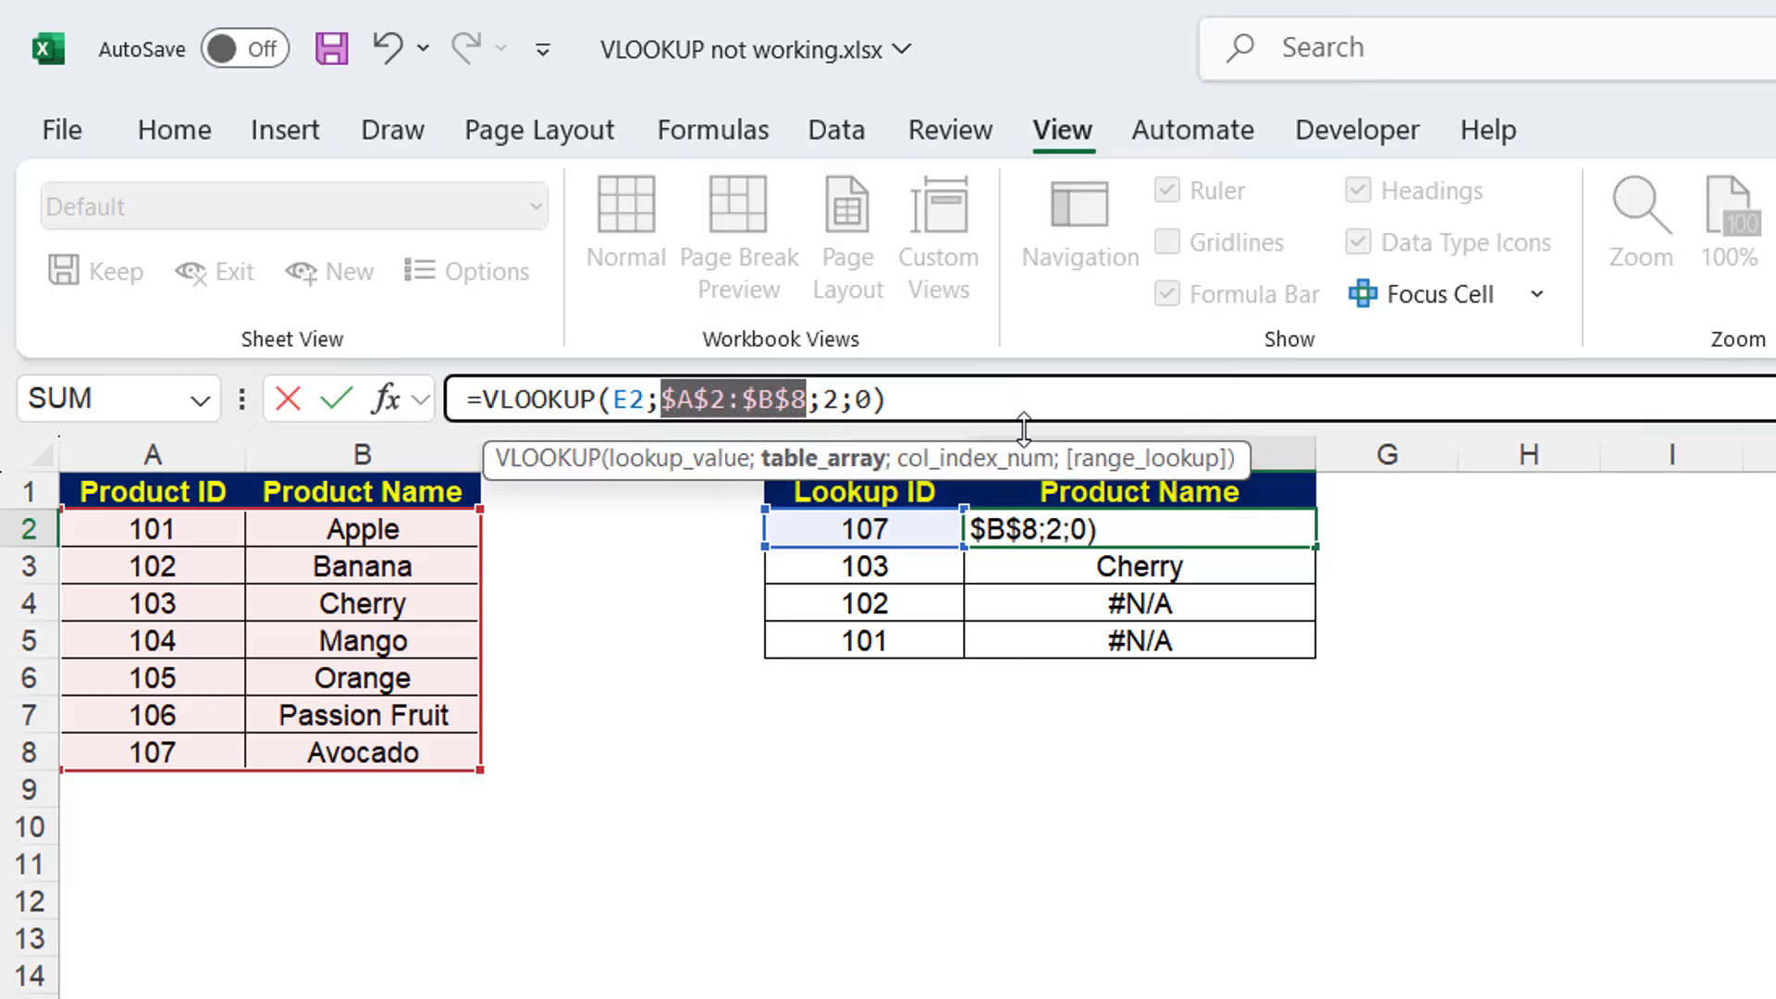
{"action": "left_click", "coordinate": [981, 391]}
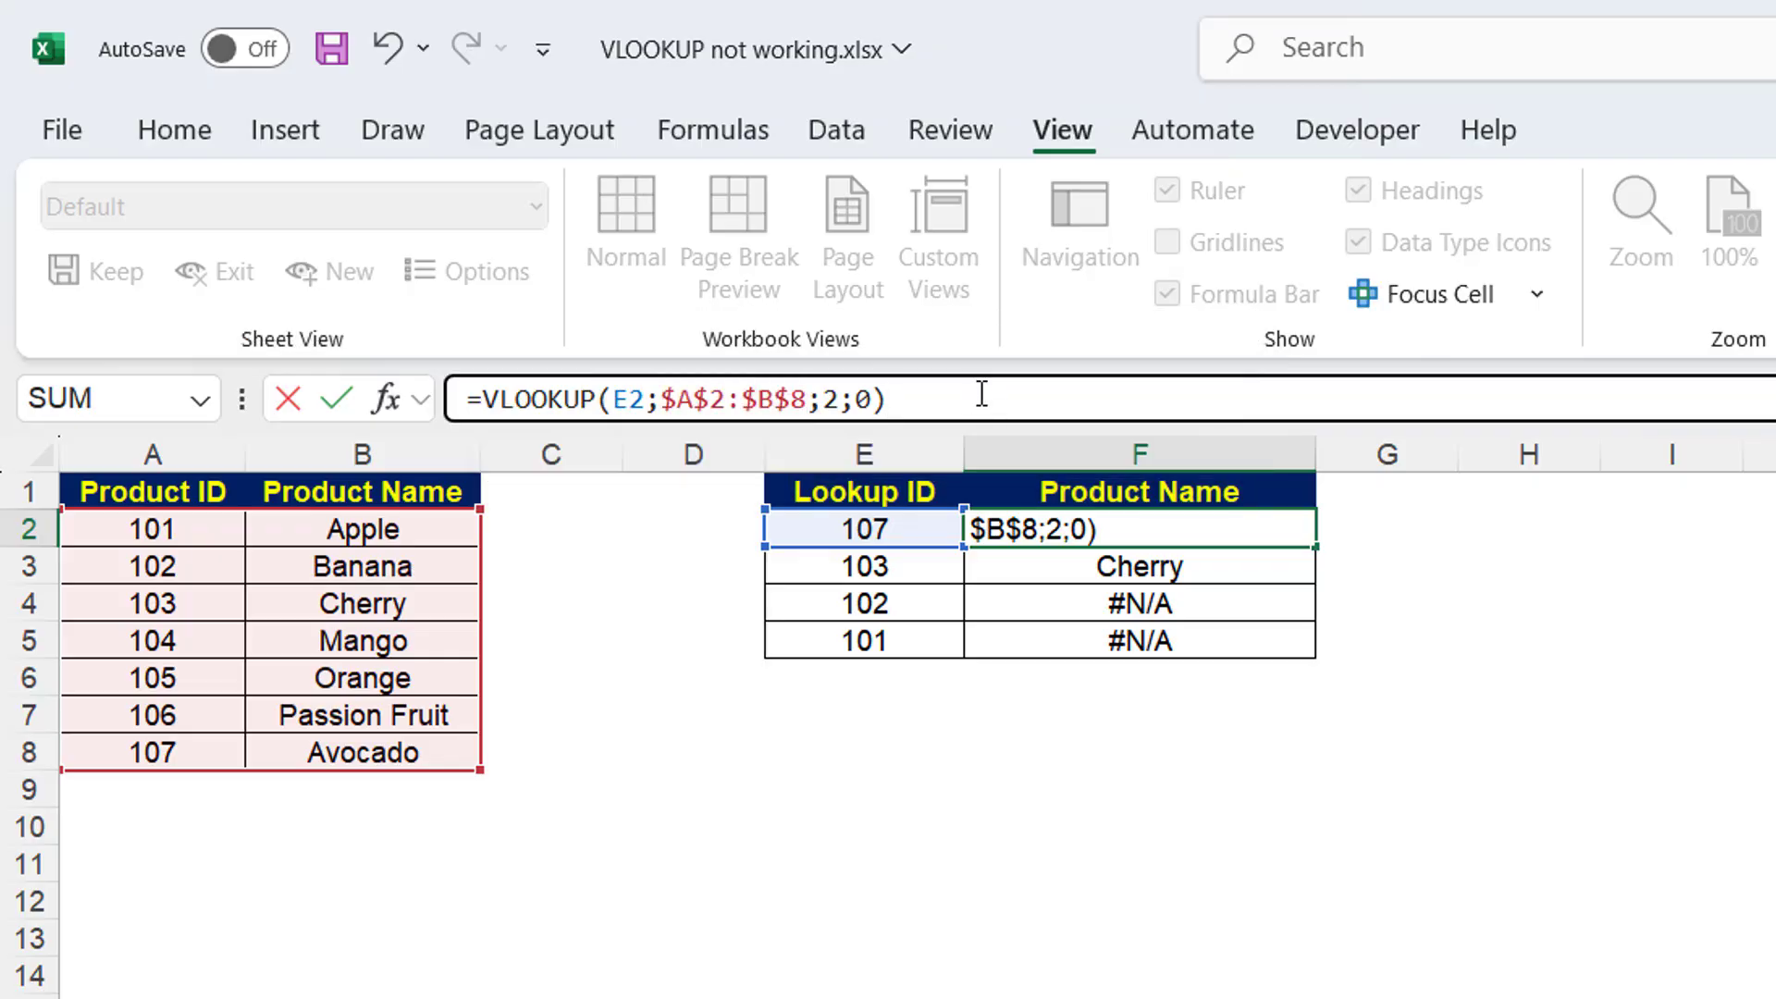
{"action": "key", "text": "Return"}
Fill the formula with the absolute table range from F2 down through F5.
{"action": "left_click", "coordinate": [1295, 539]}
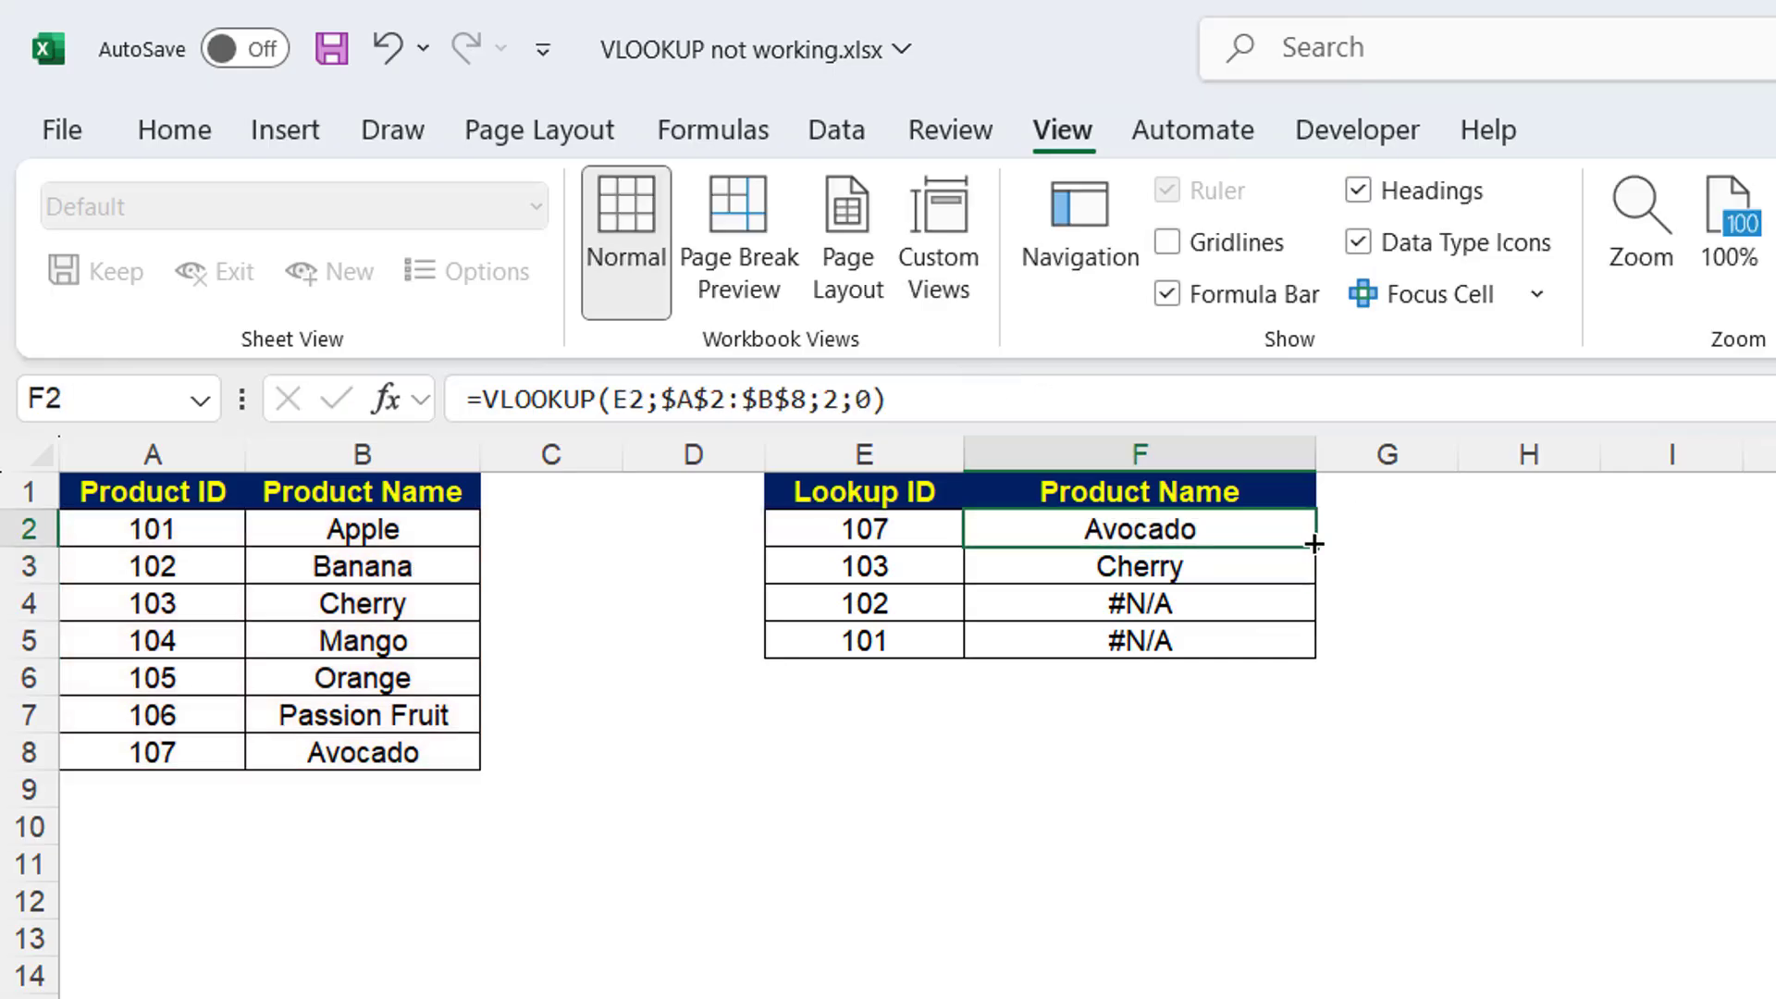
{"action": "left_click_drag", "start_coordinate": [1314, 544], "coordinate": [1312, 648]}
{"action": "left_click", "coordinate": [1290, 822]}
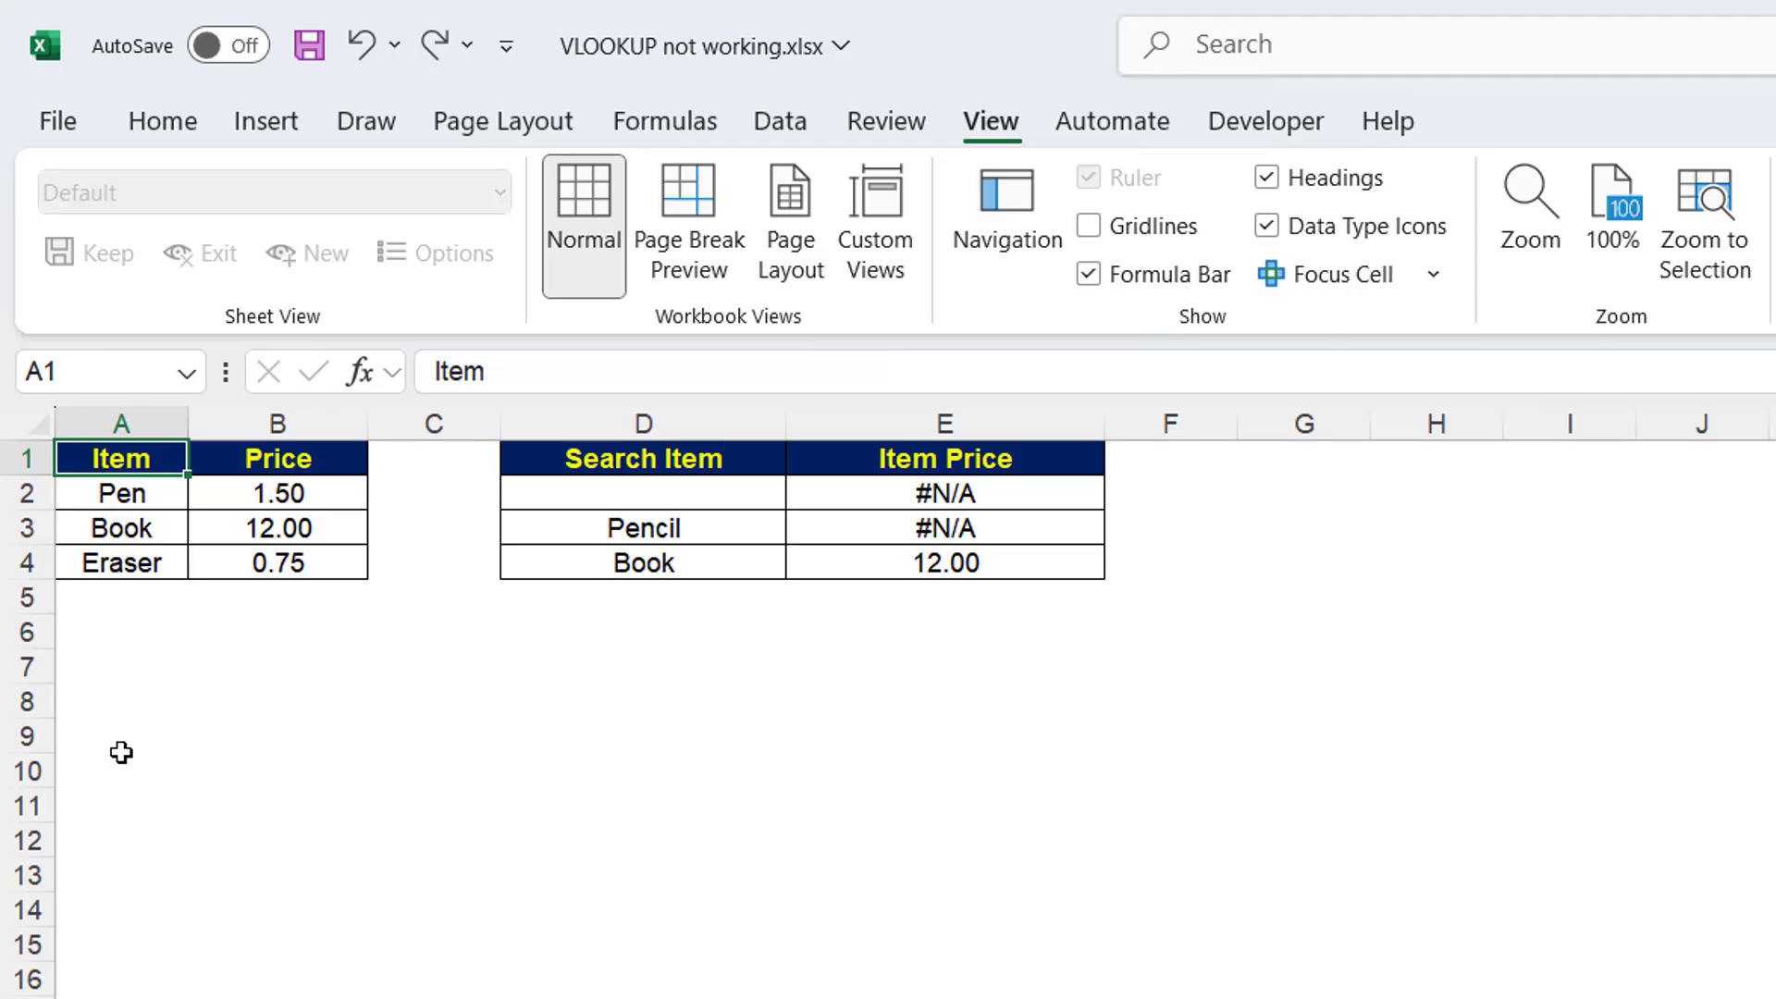
Replace E2's Item Price formula with =IFERROR(VLOOKUP(D2;$A$2:$B$4;2;0);"Not found").
{"action": "left_click", "coordinate": [977, 495]}
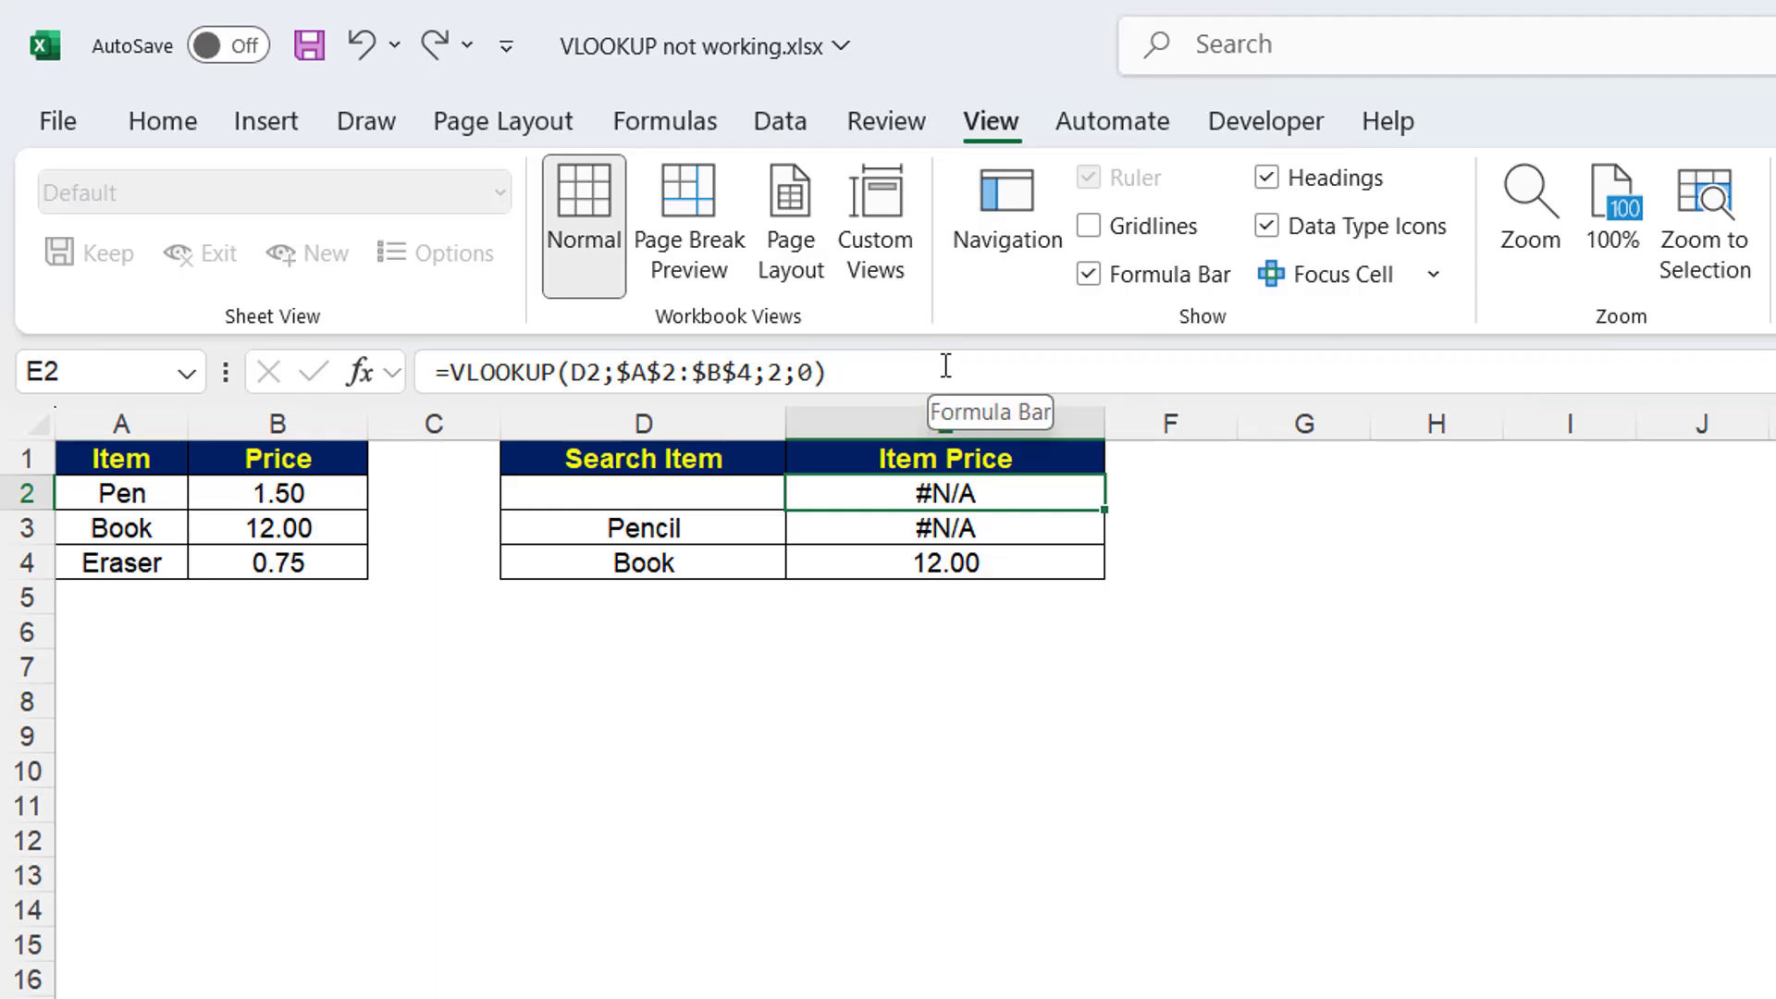
{"action": "left_click_drag", "start_coordinate": [945, 365], "coordinate": [433, 372]}
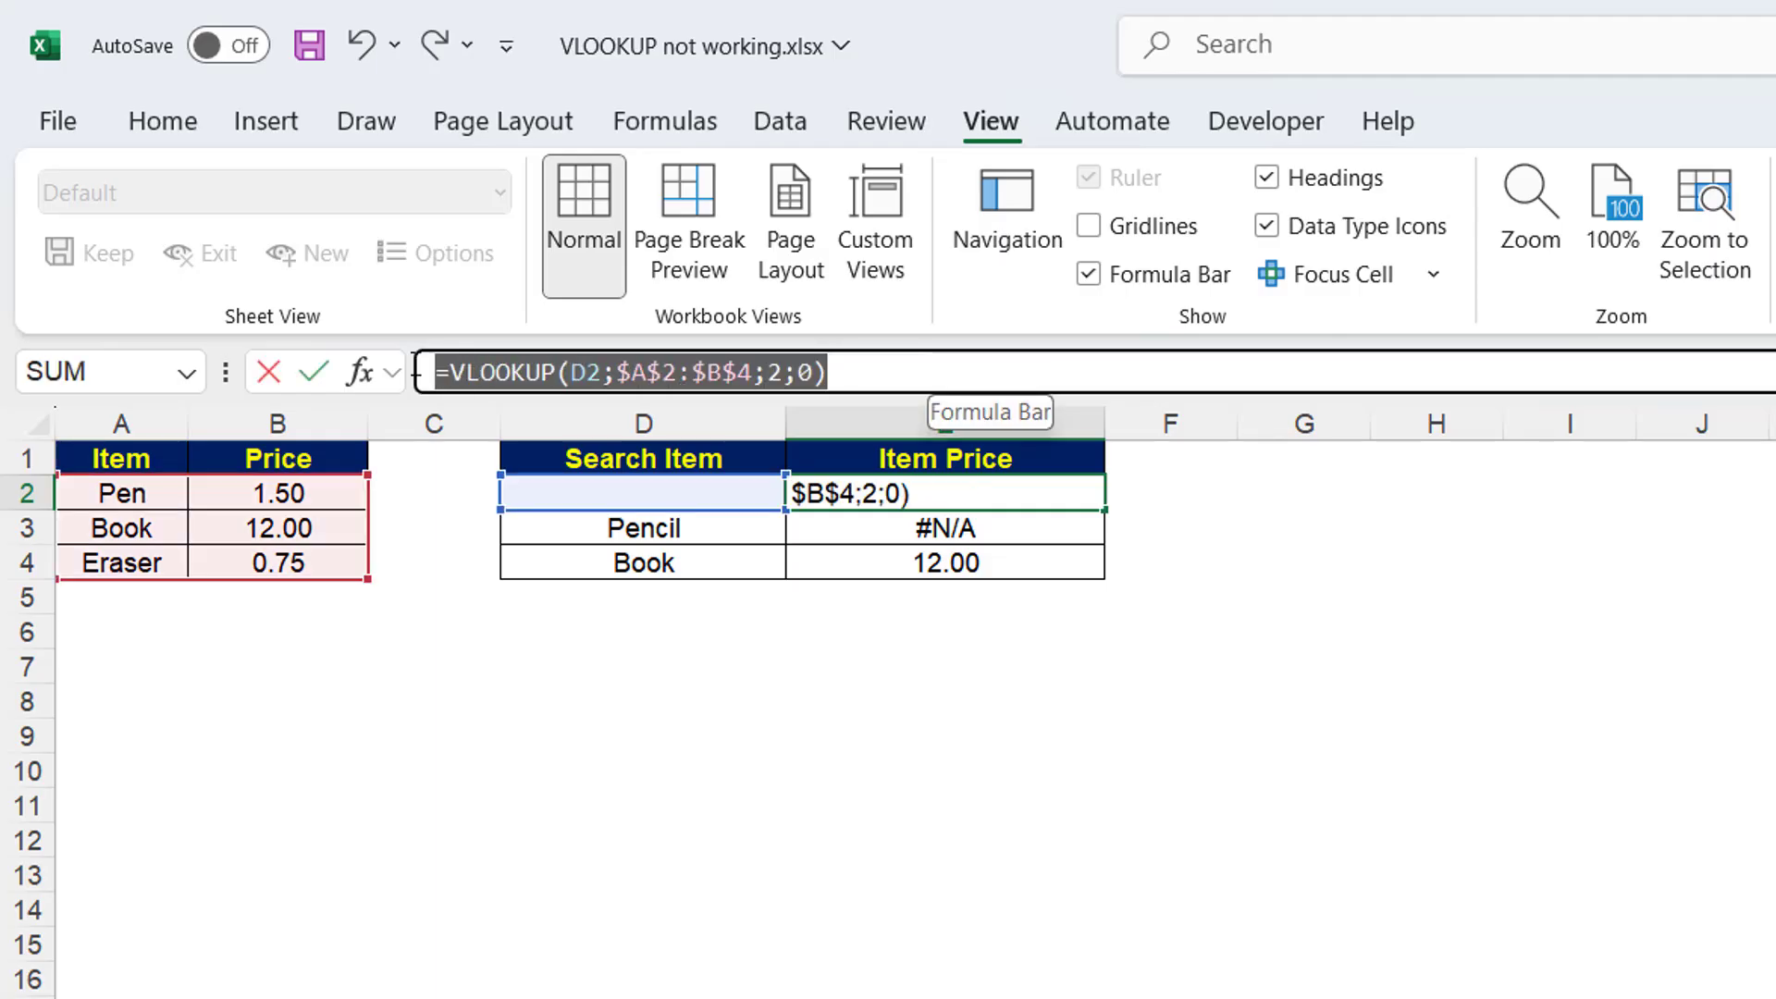
{"action": "type", "text": "=IFERROR(VLOOKUP(D2;$A$2:$B$4;2;0);\"Not found\")"}
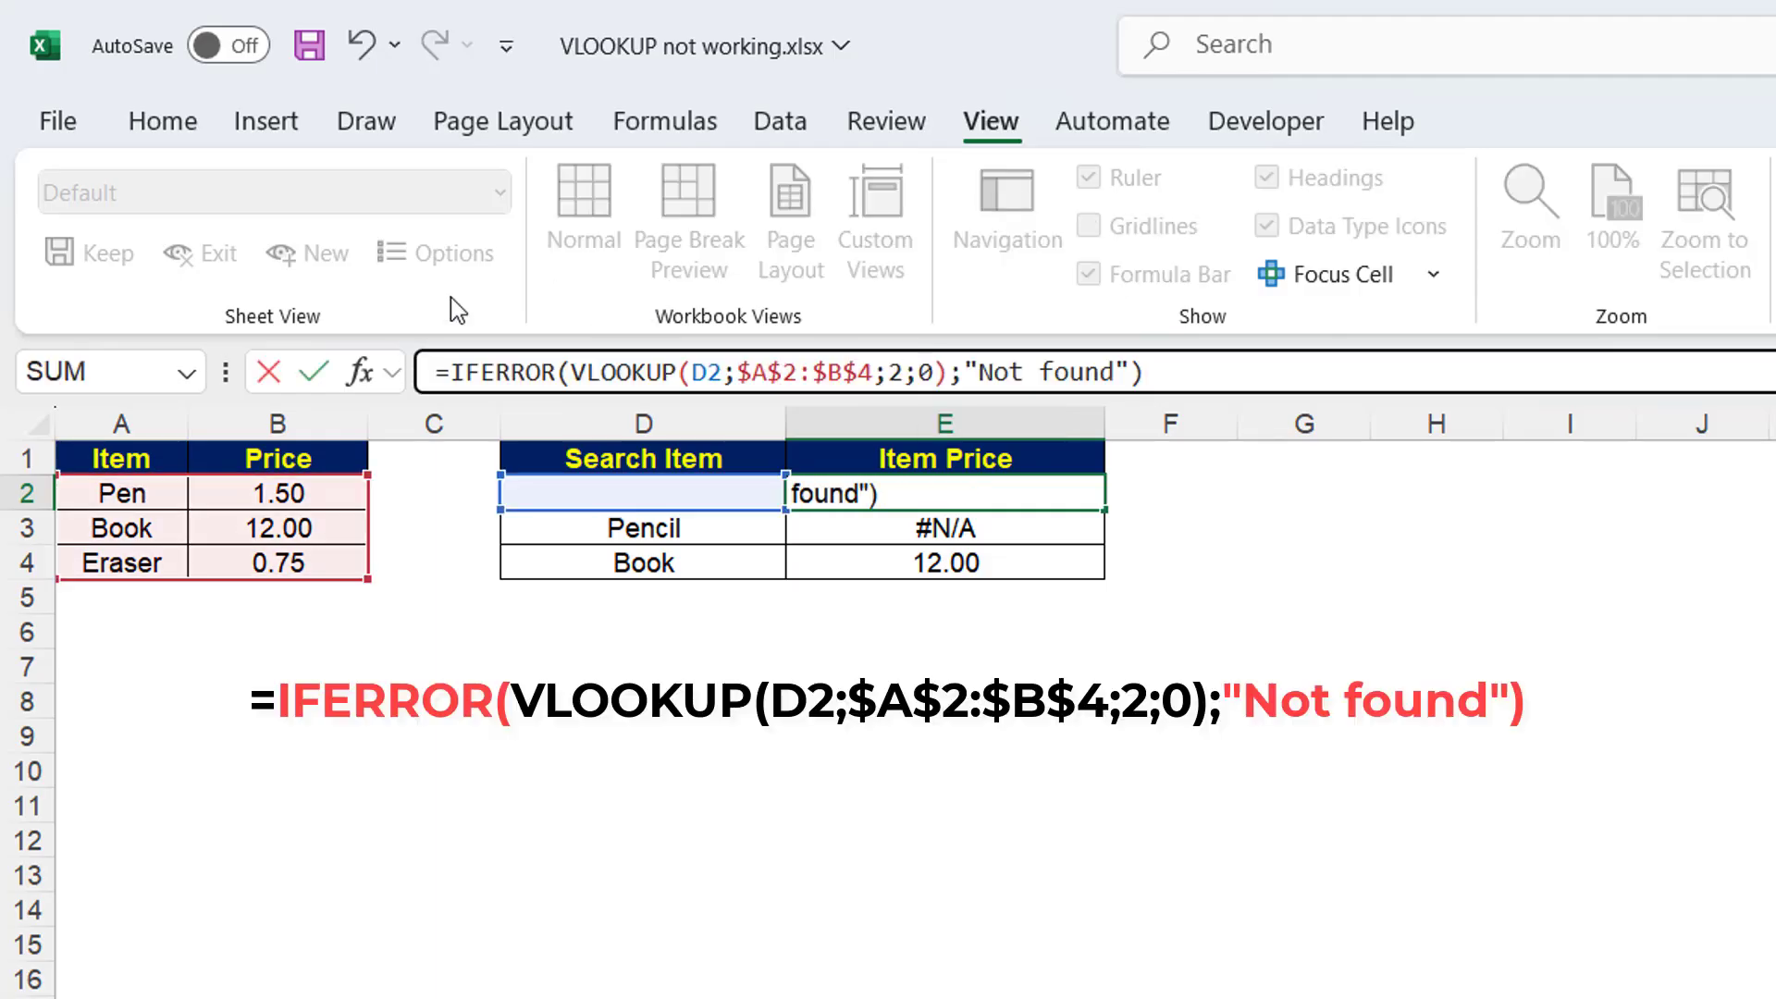
{"action": "key", "text": "Return"}
Fill the IFERROR lookup formula from E2 down through E4.
{"action": "left_click", "coordinate": [1073, 490]}
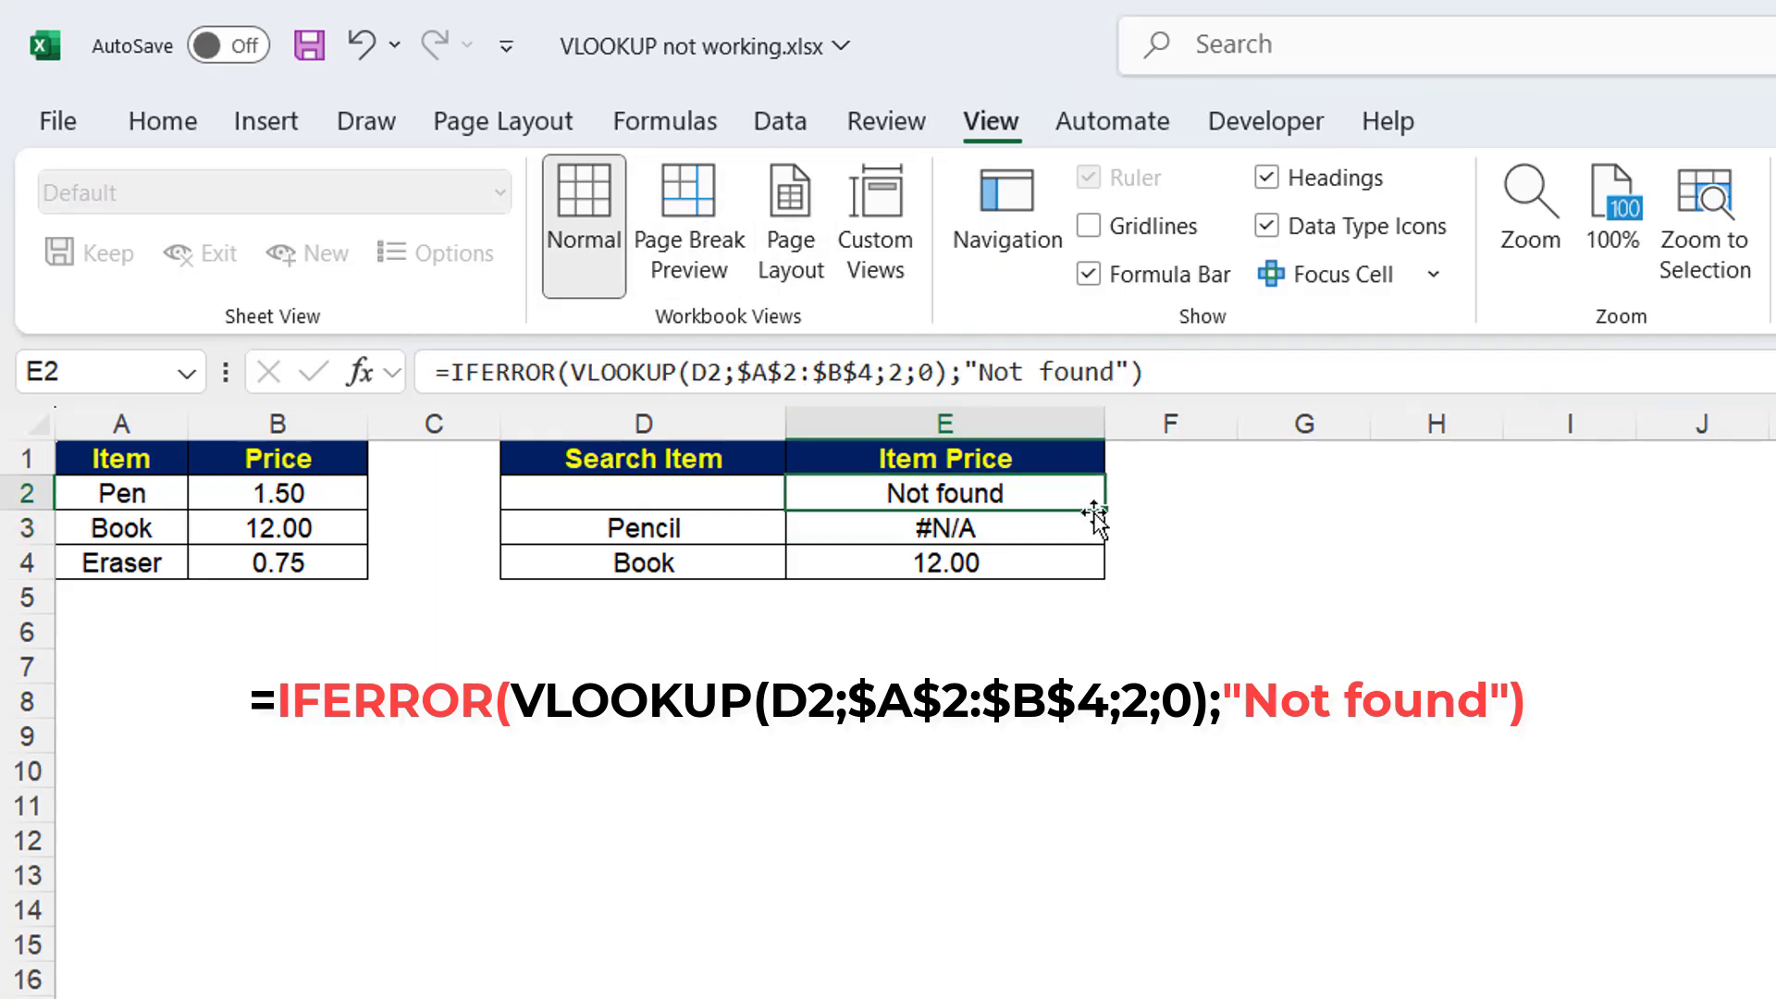
{"action": "left_click_drag", "start_coordinate": [1105, 509], "coordinate": [1090, 566]}
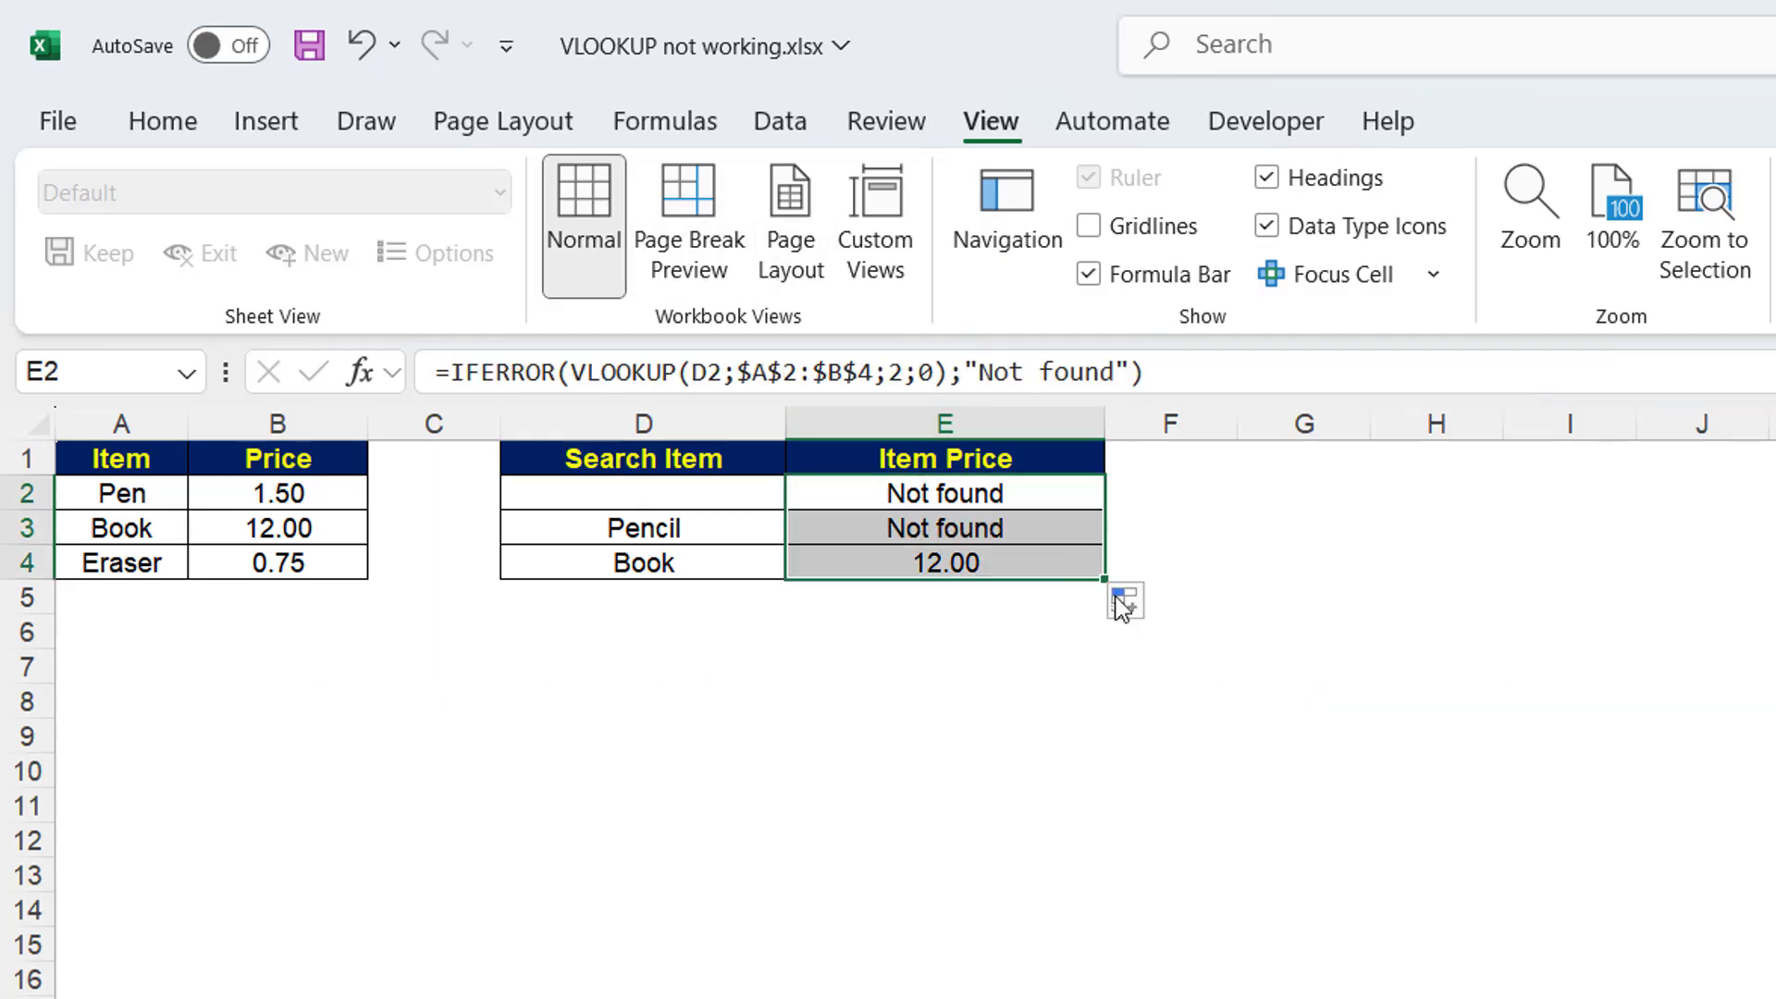
{"action": "left_click", "coordinate": [1031, 638]}
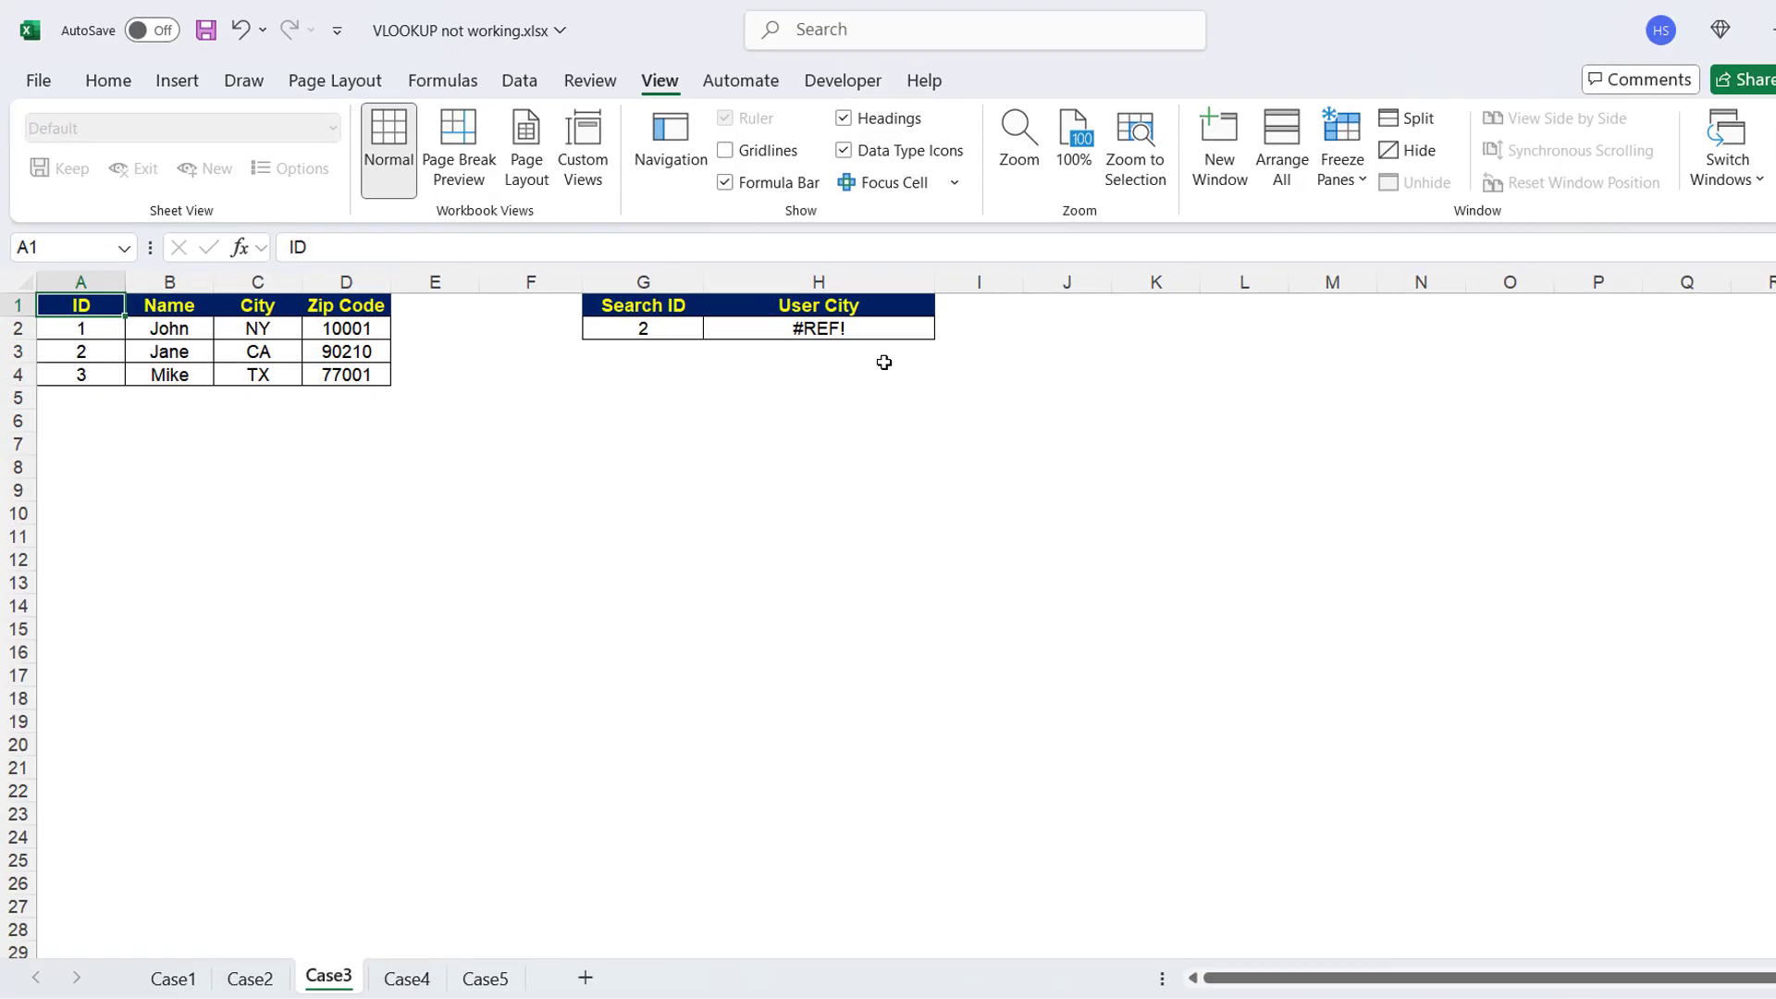
Set the column index in H2's User City VLOOKUP formula to 4.
{"action": "left_click", "coordinate": [888, 327]}
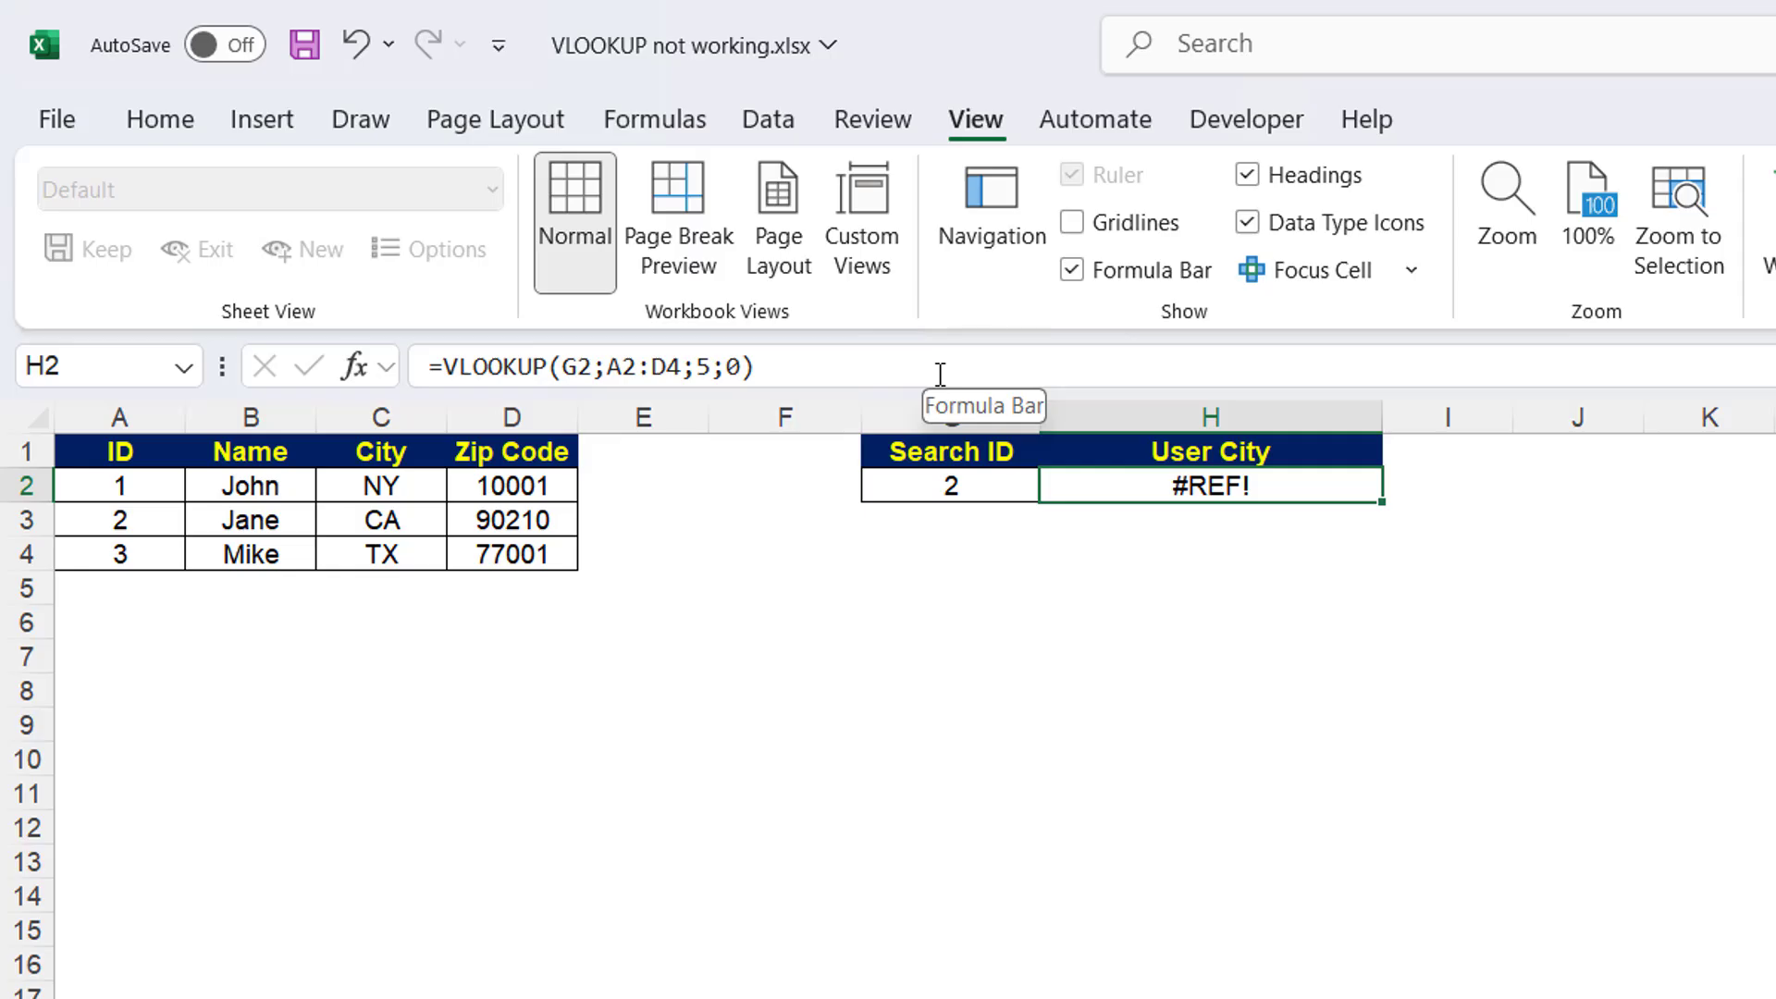
{"action": "left_click", "coordinate": [710, 367]}
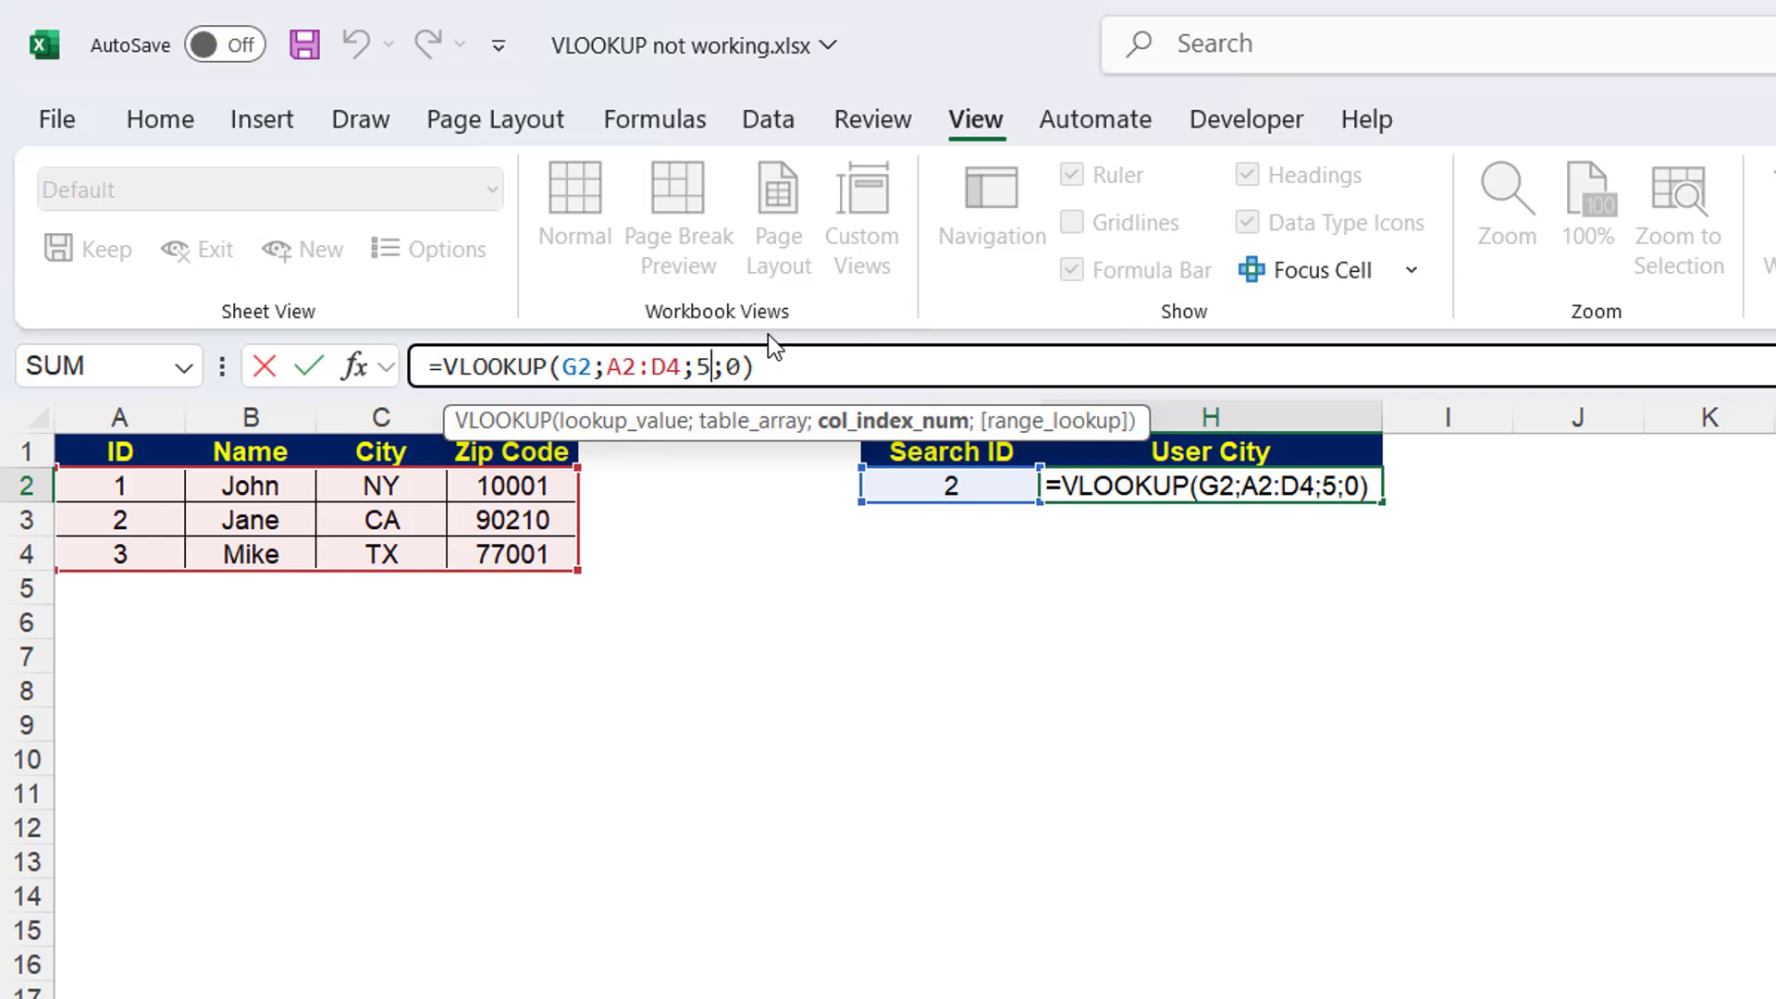
{"action": "key", "text": "BackSpace"}
{"action": "type", "text": "4"}
{"action": "key", "text": "Return"}
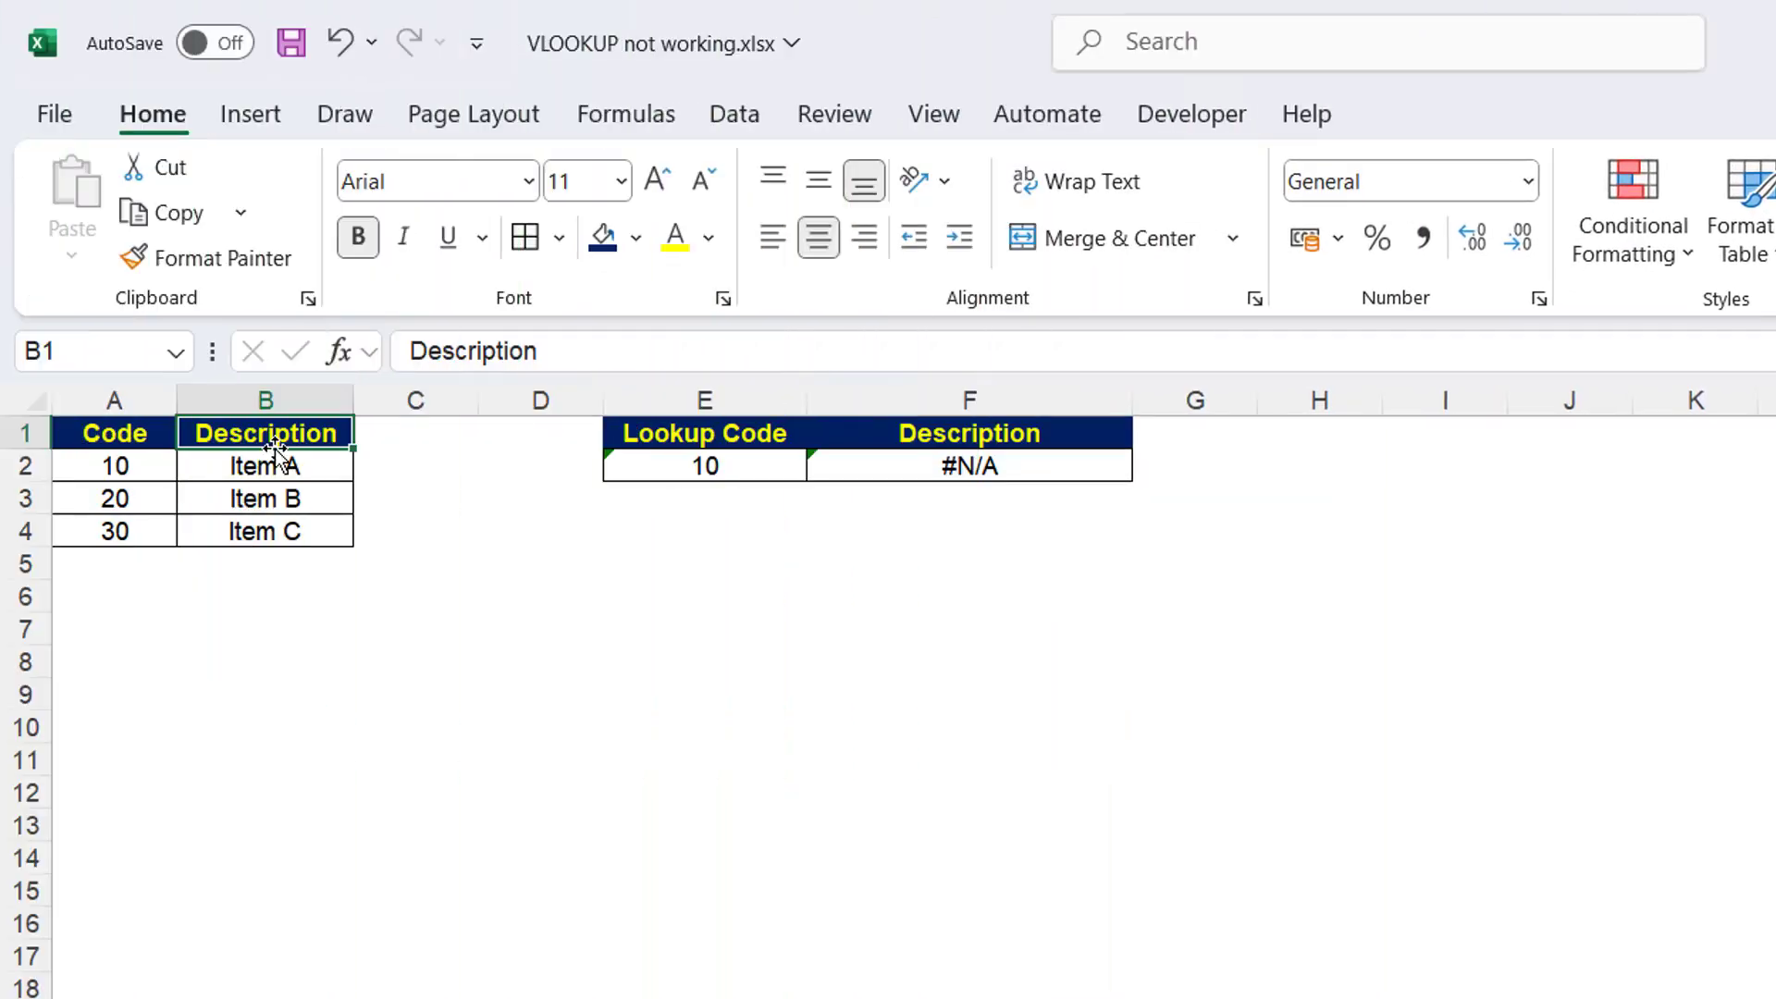
Change the Lookup Code cell E2 to General number format and re-enter its value 10.
{"action": "left_click", "coordinate": [704, 467]}
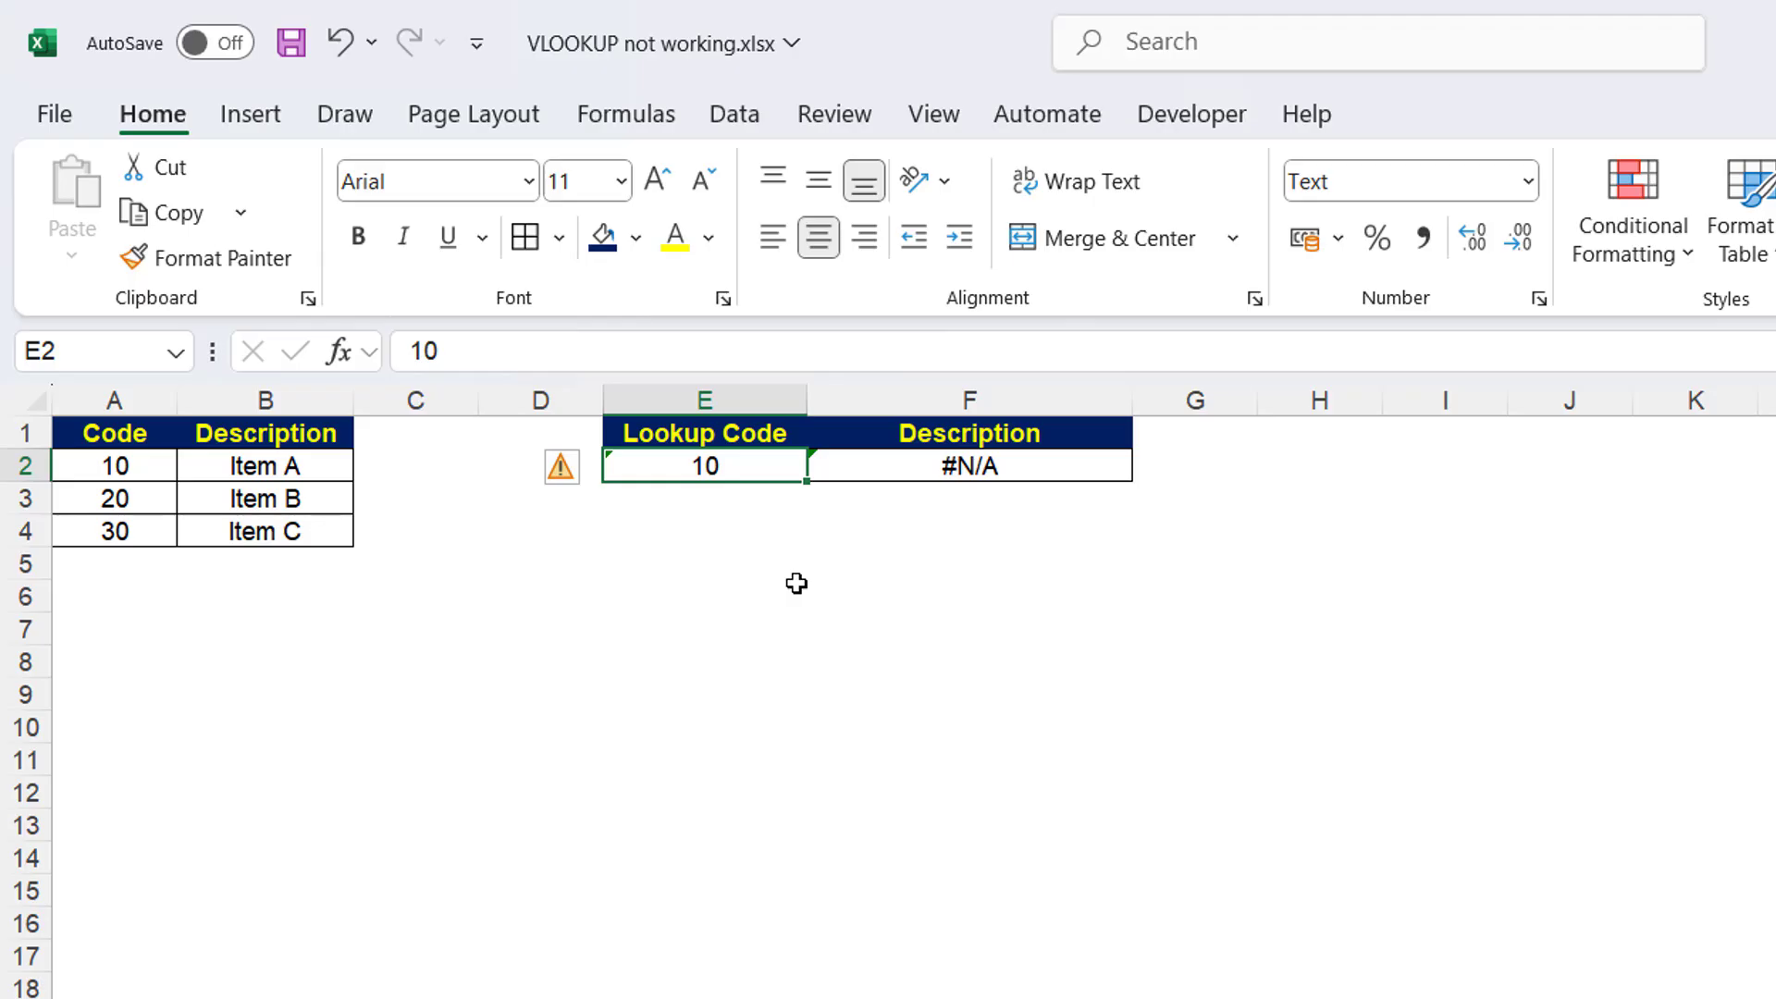
{"action": "left_click", "coordinate": [963, 558]}
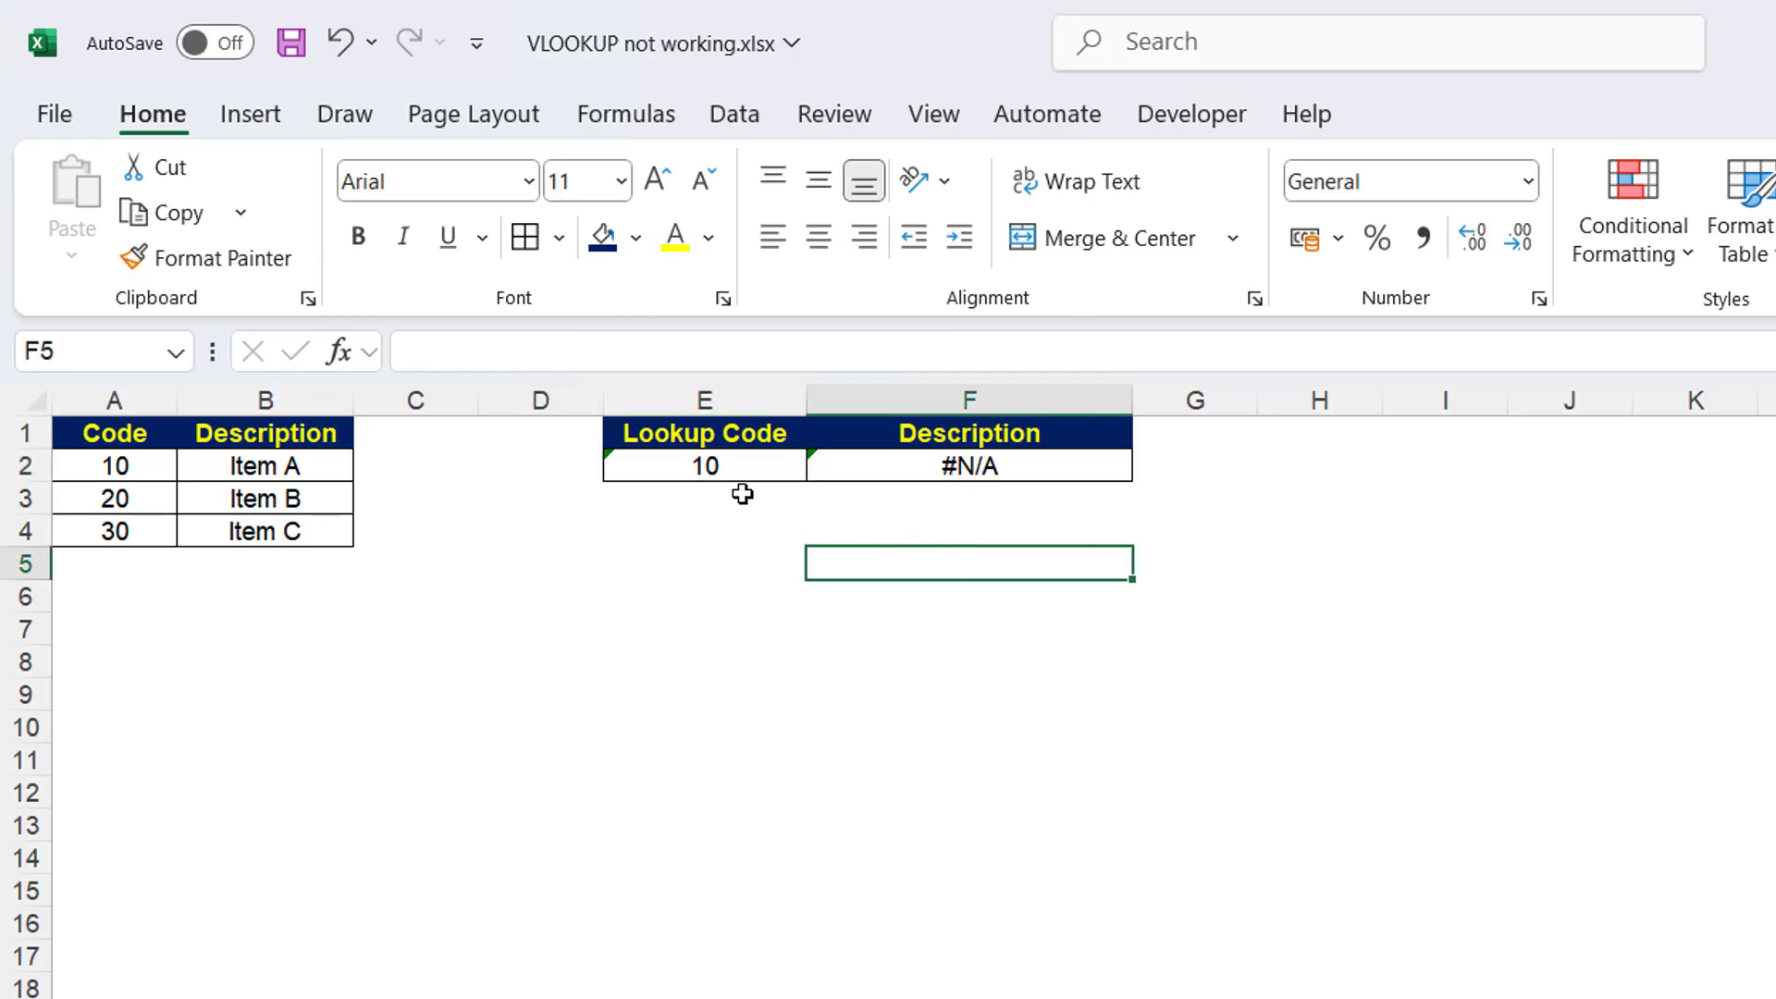
{"action": "left_click", "coordinate": [712, 467]}
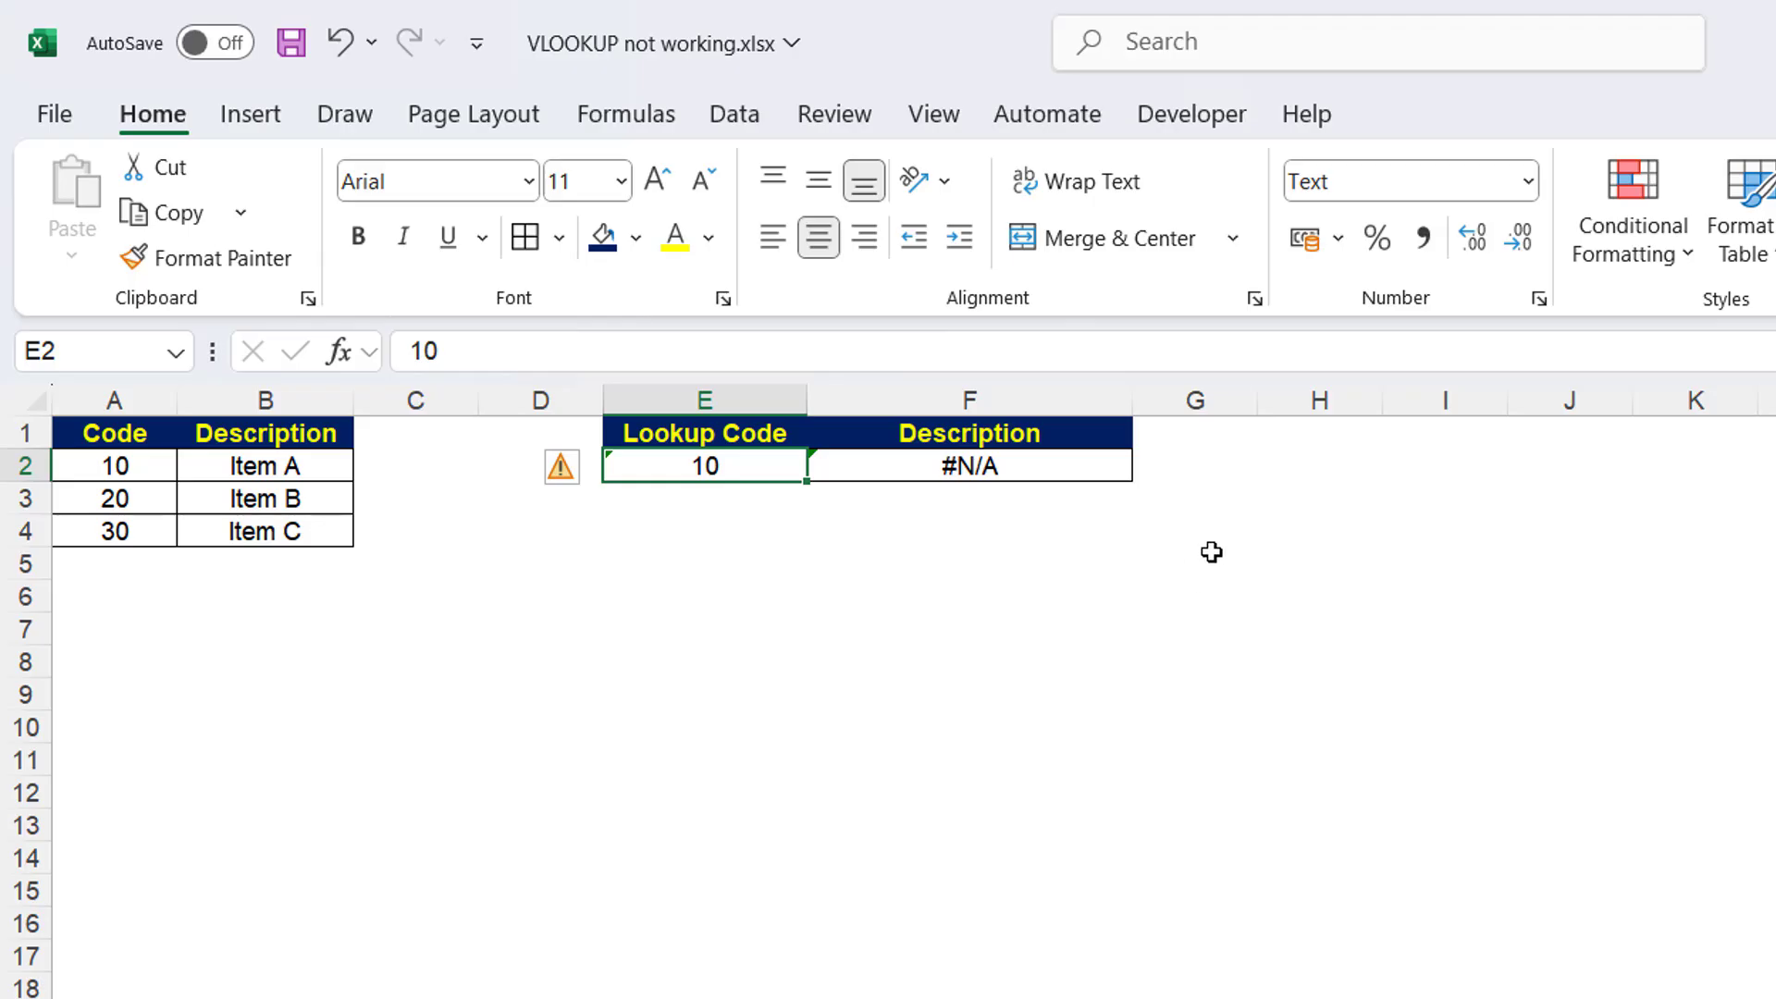
{"action": "left_click", "coordinate": [1527, 181]}
{"action": "left_click", "coordinate": [1456, 266]}
{"action": "double_click", "coordinate": [753, 465]}
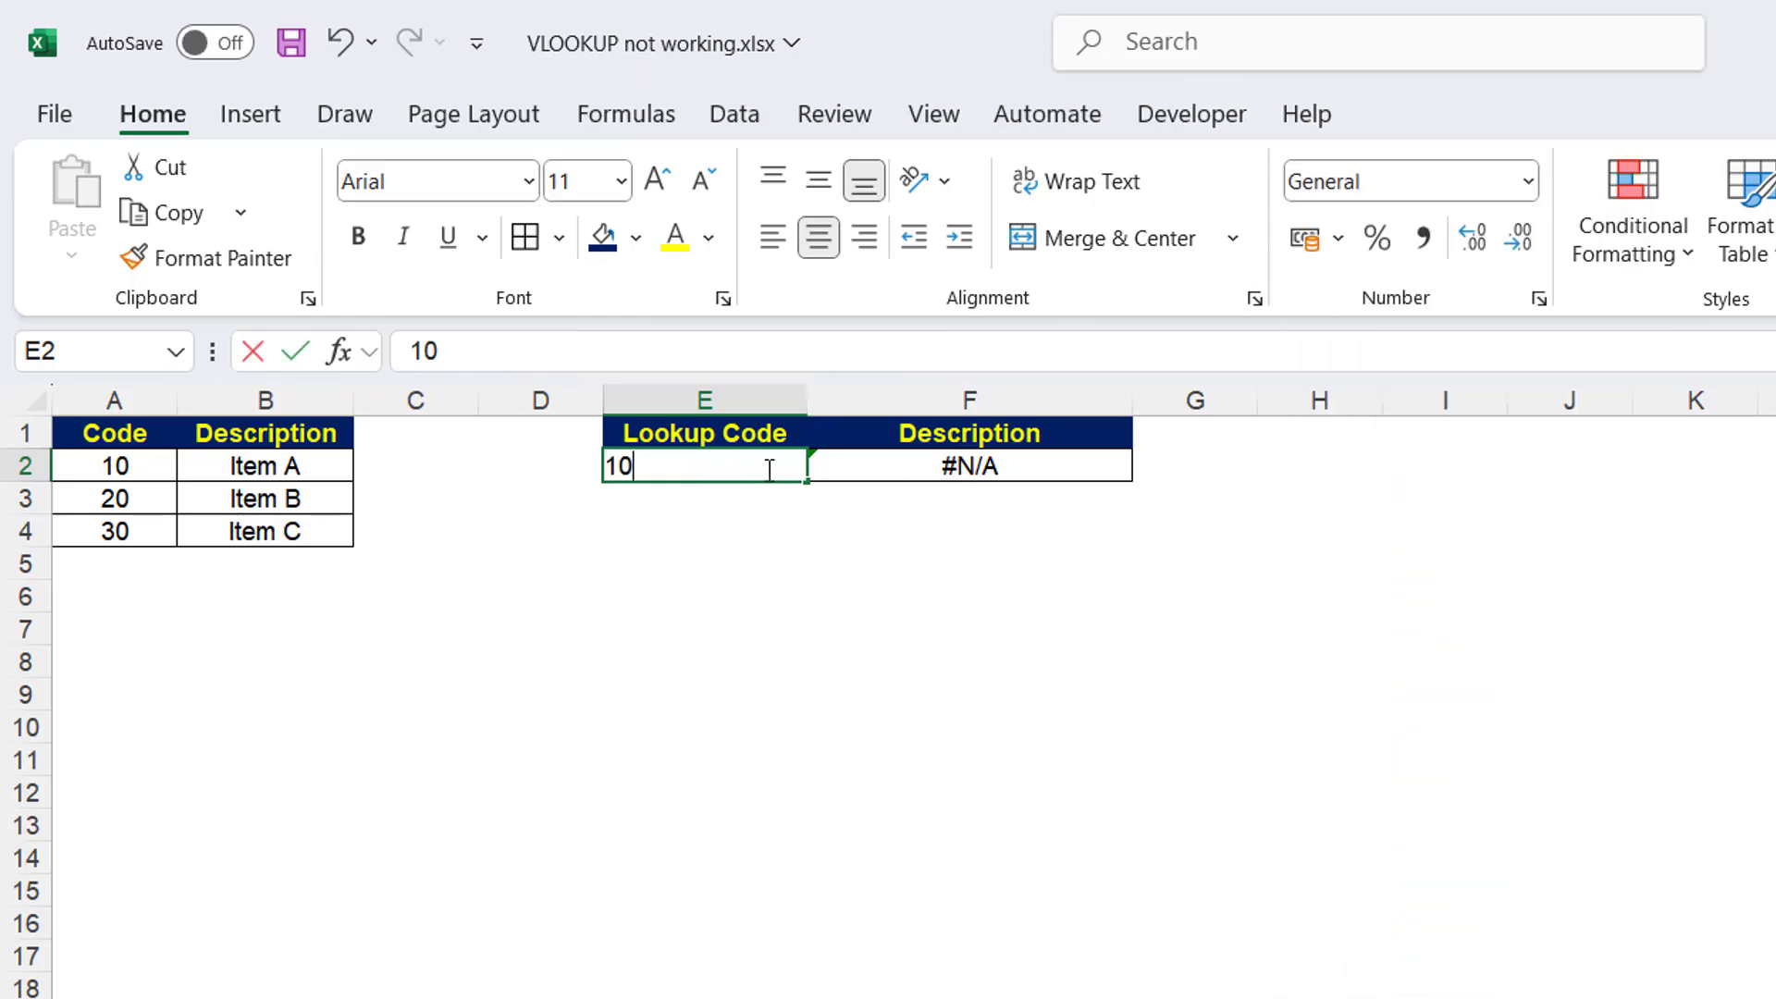
{"action": "key", "text": "Return"}
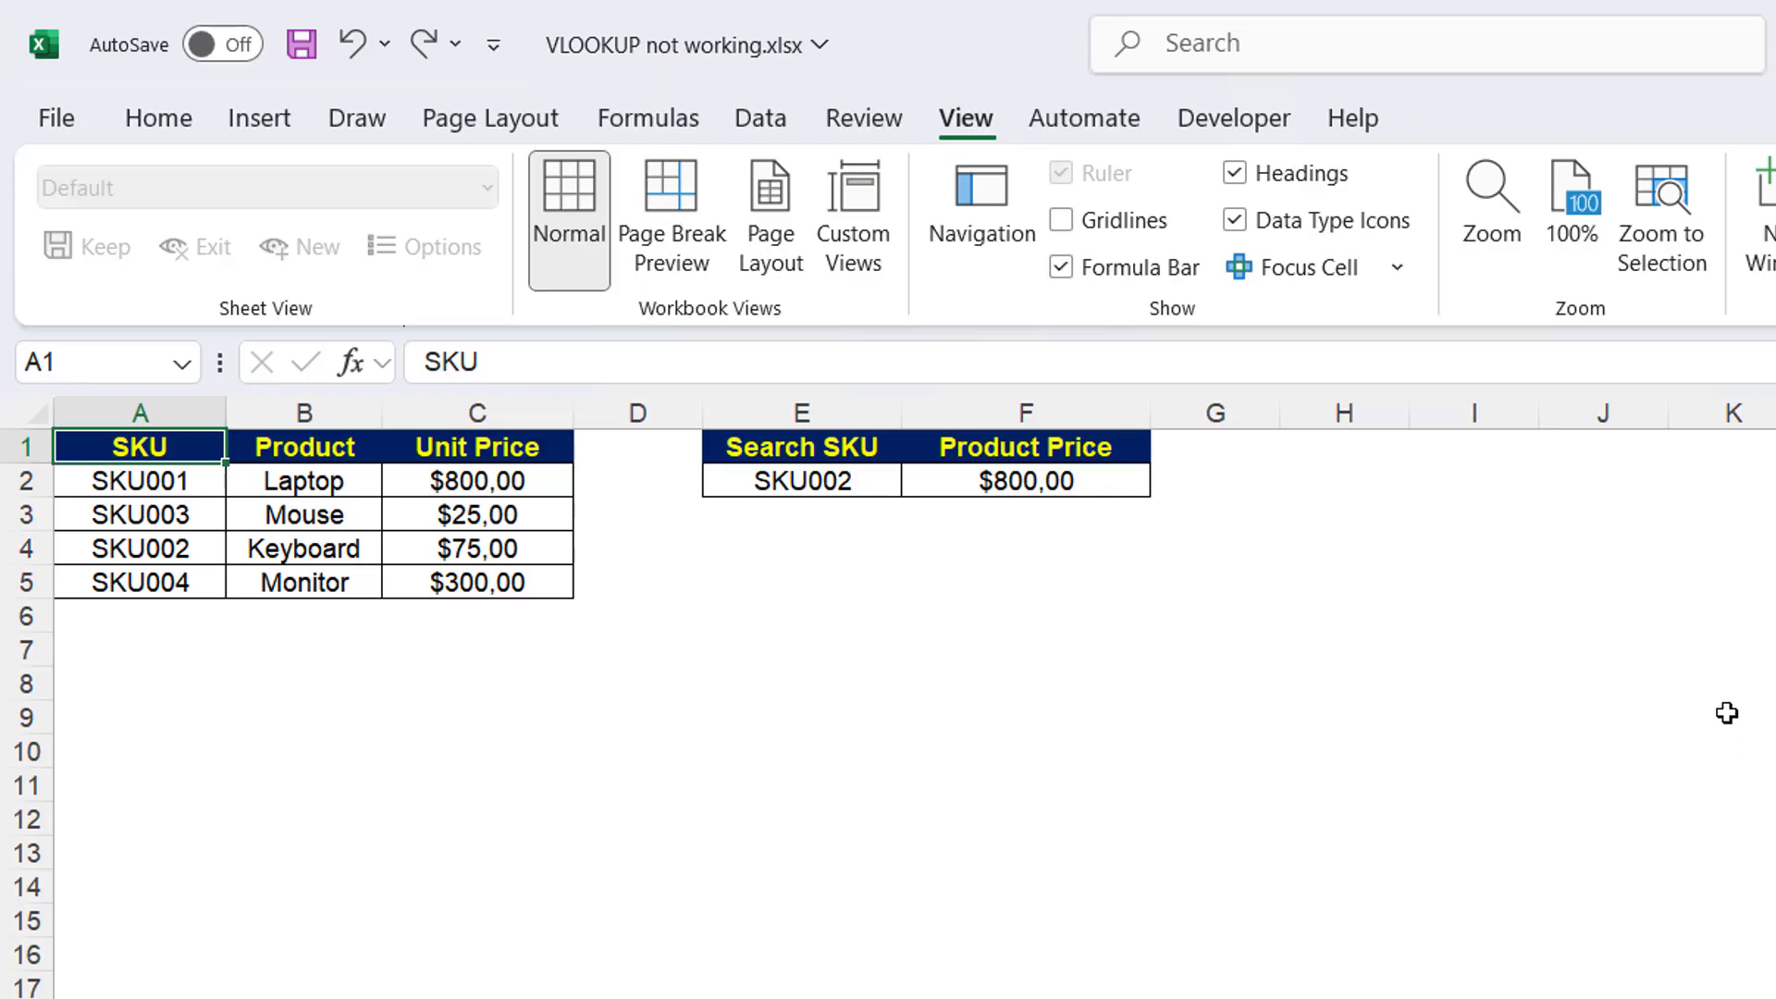
Set the range_lookup argument of F2's Product Price VLOOKUP formula to 0 for an exact match.
{"action": "left_click", "coordinate": [1114, 483]}
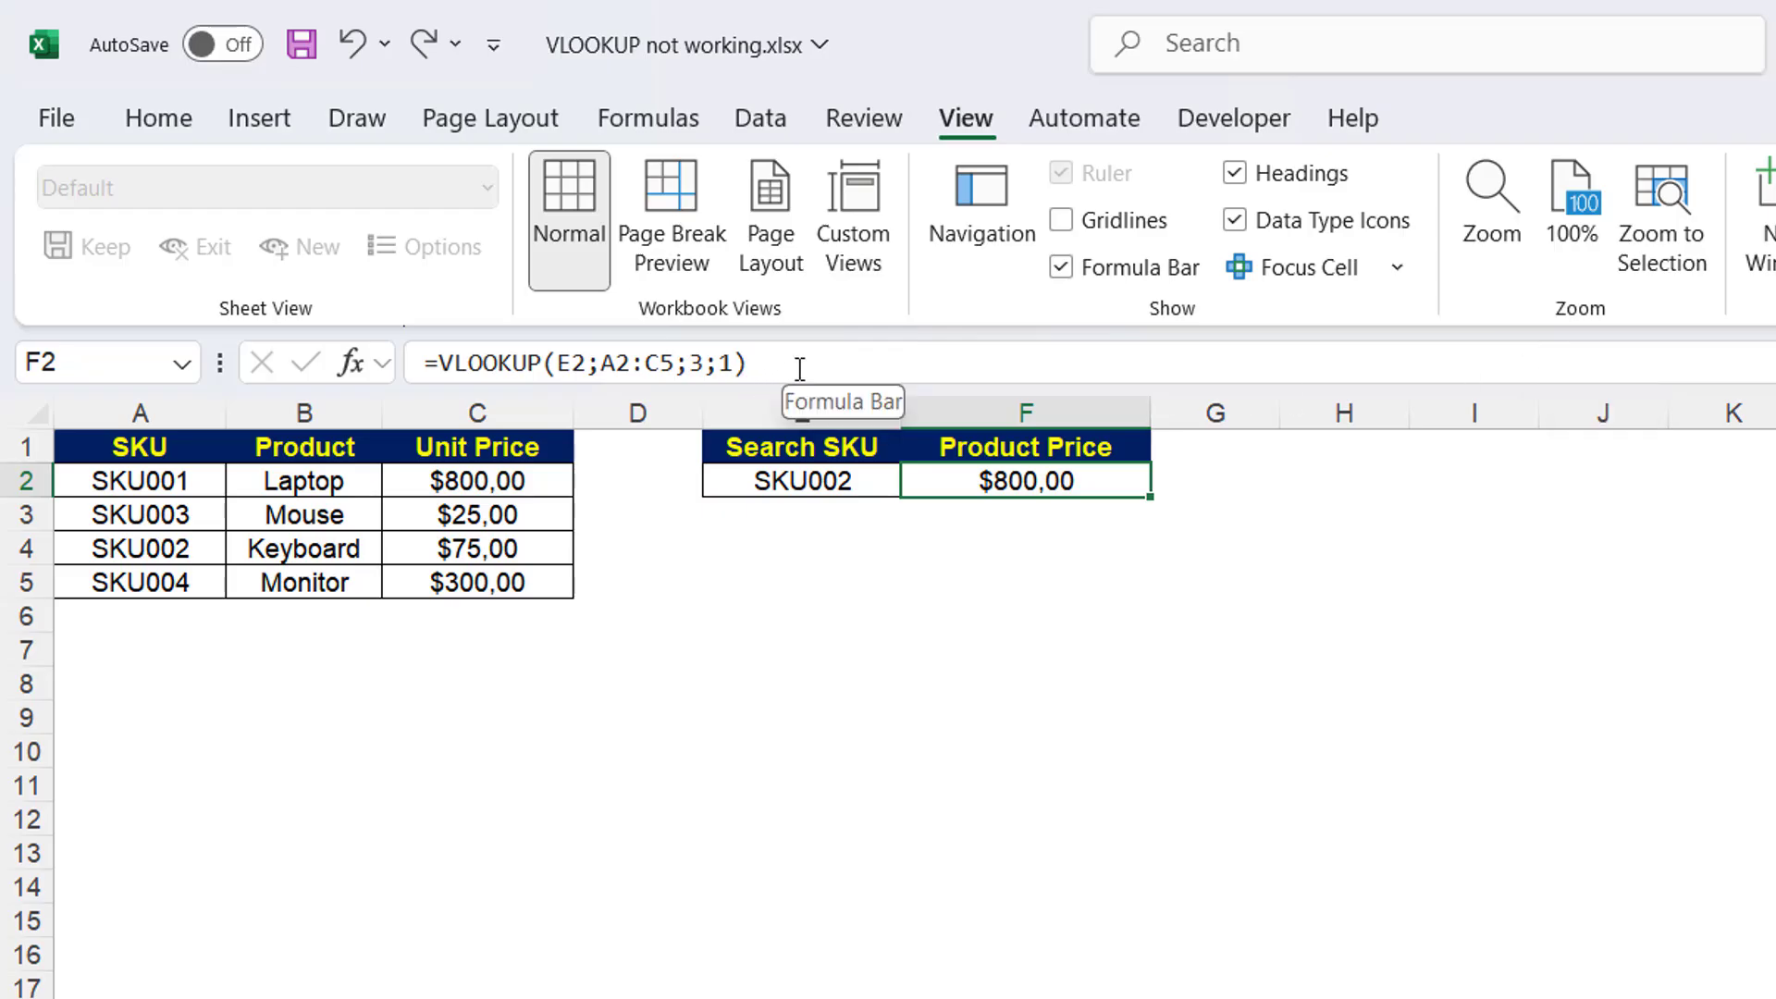
{"action": "left_click", "coordinate": [737, 365]}
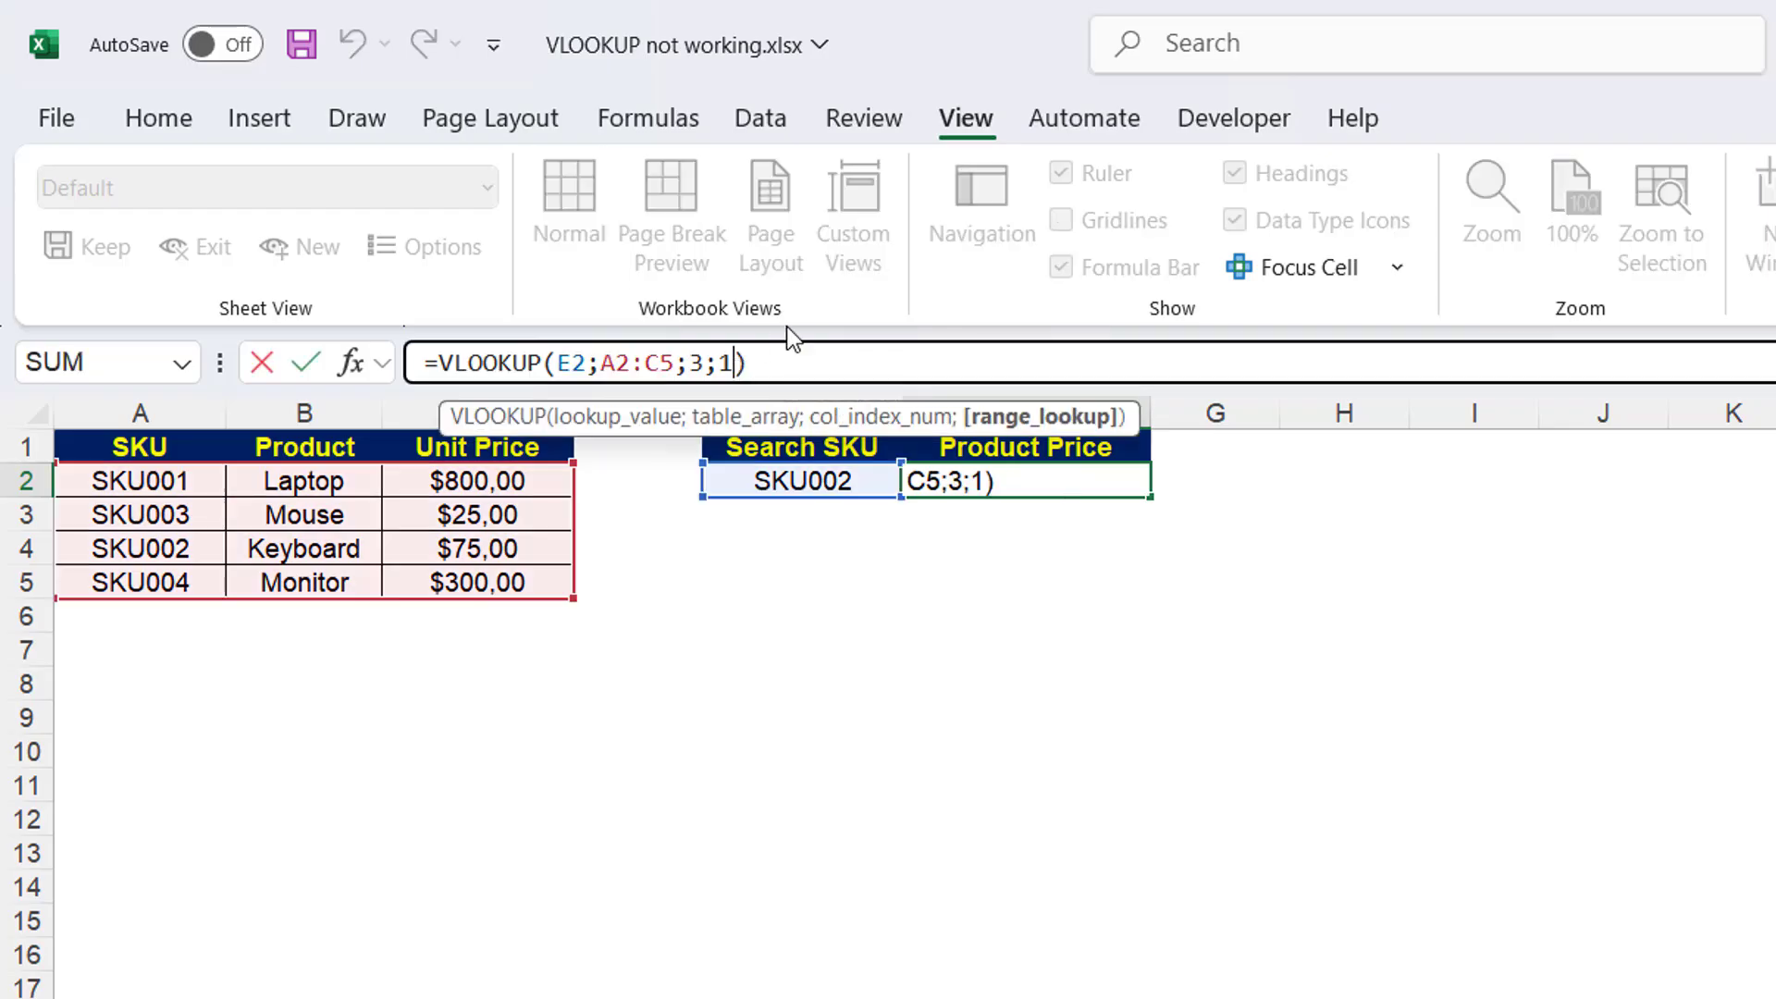
{"action": "key", "text": "BackSpace"}
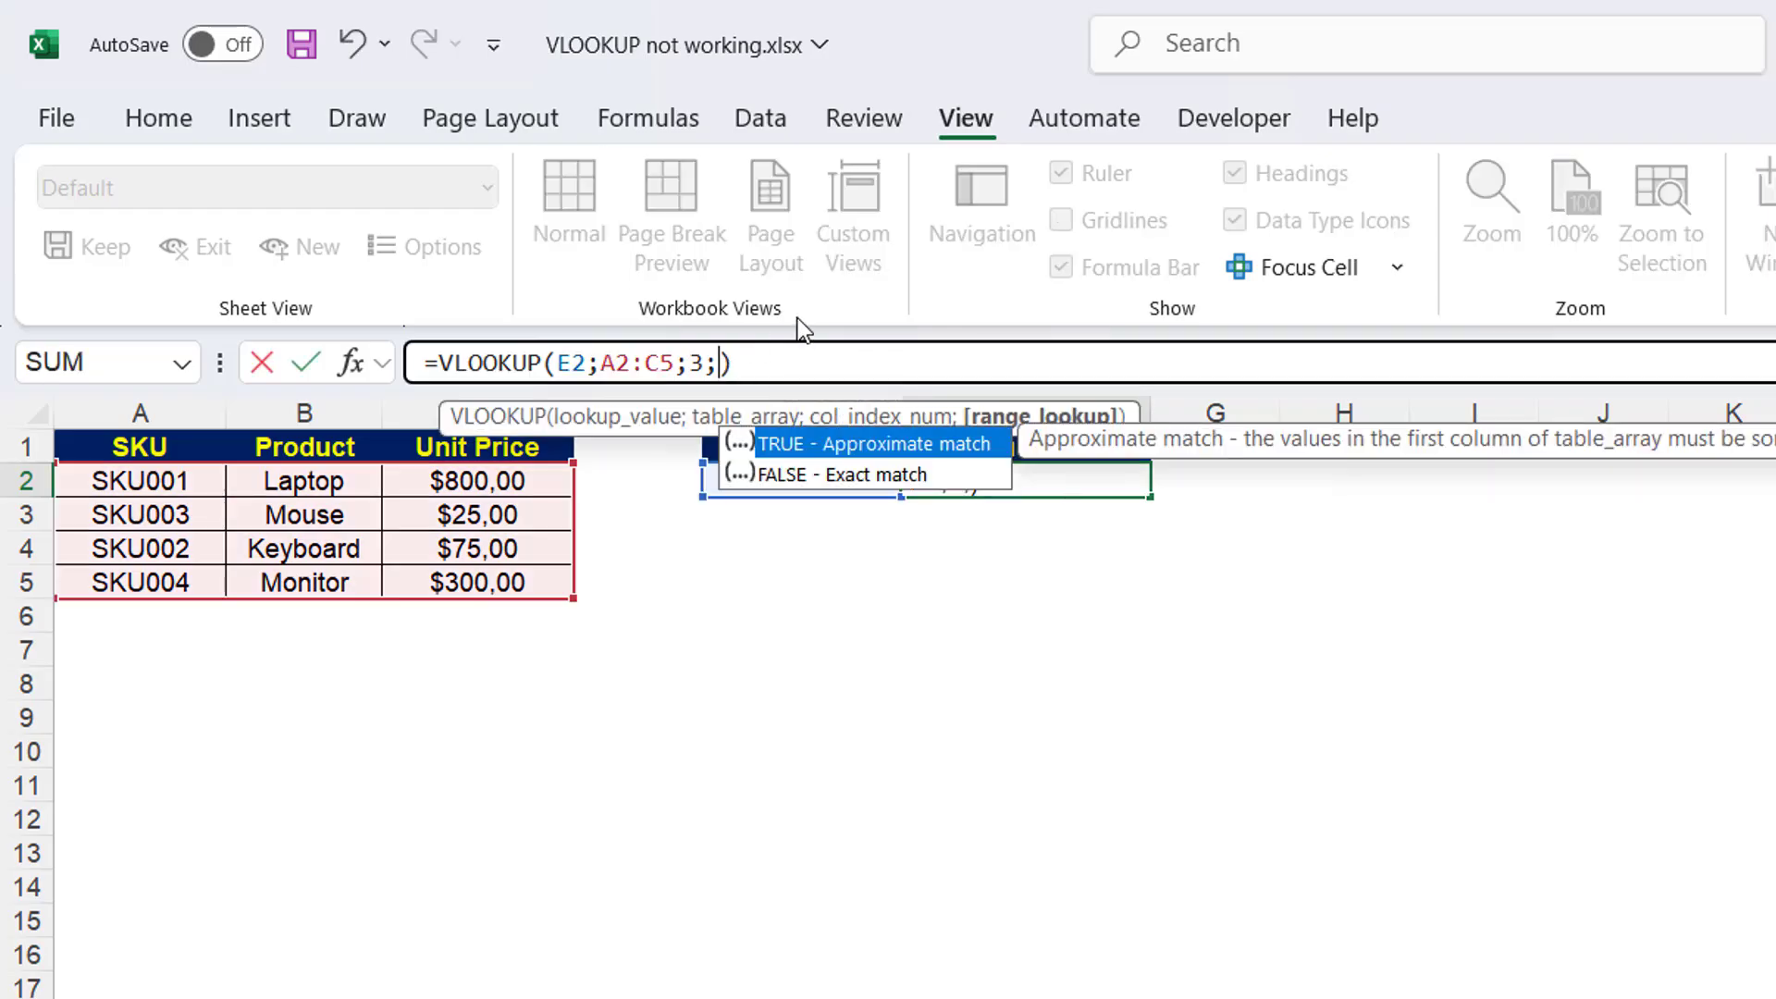
{"action": "type", "text": "0"}
{"action": "key", "text": "Return"}
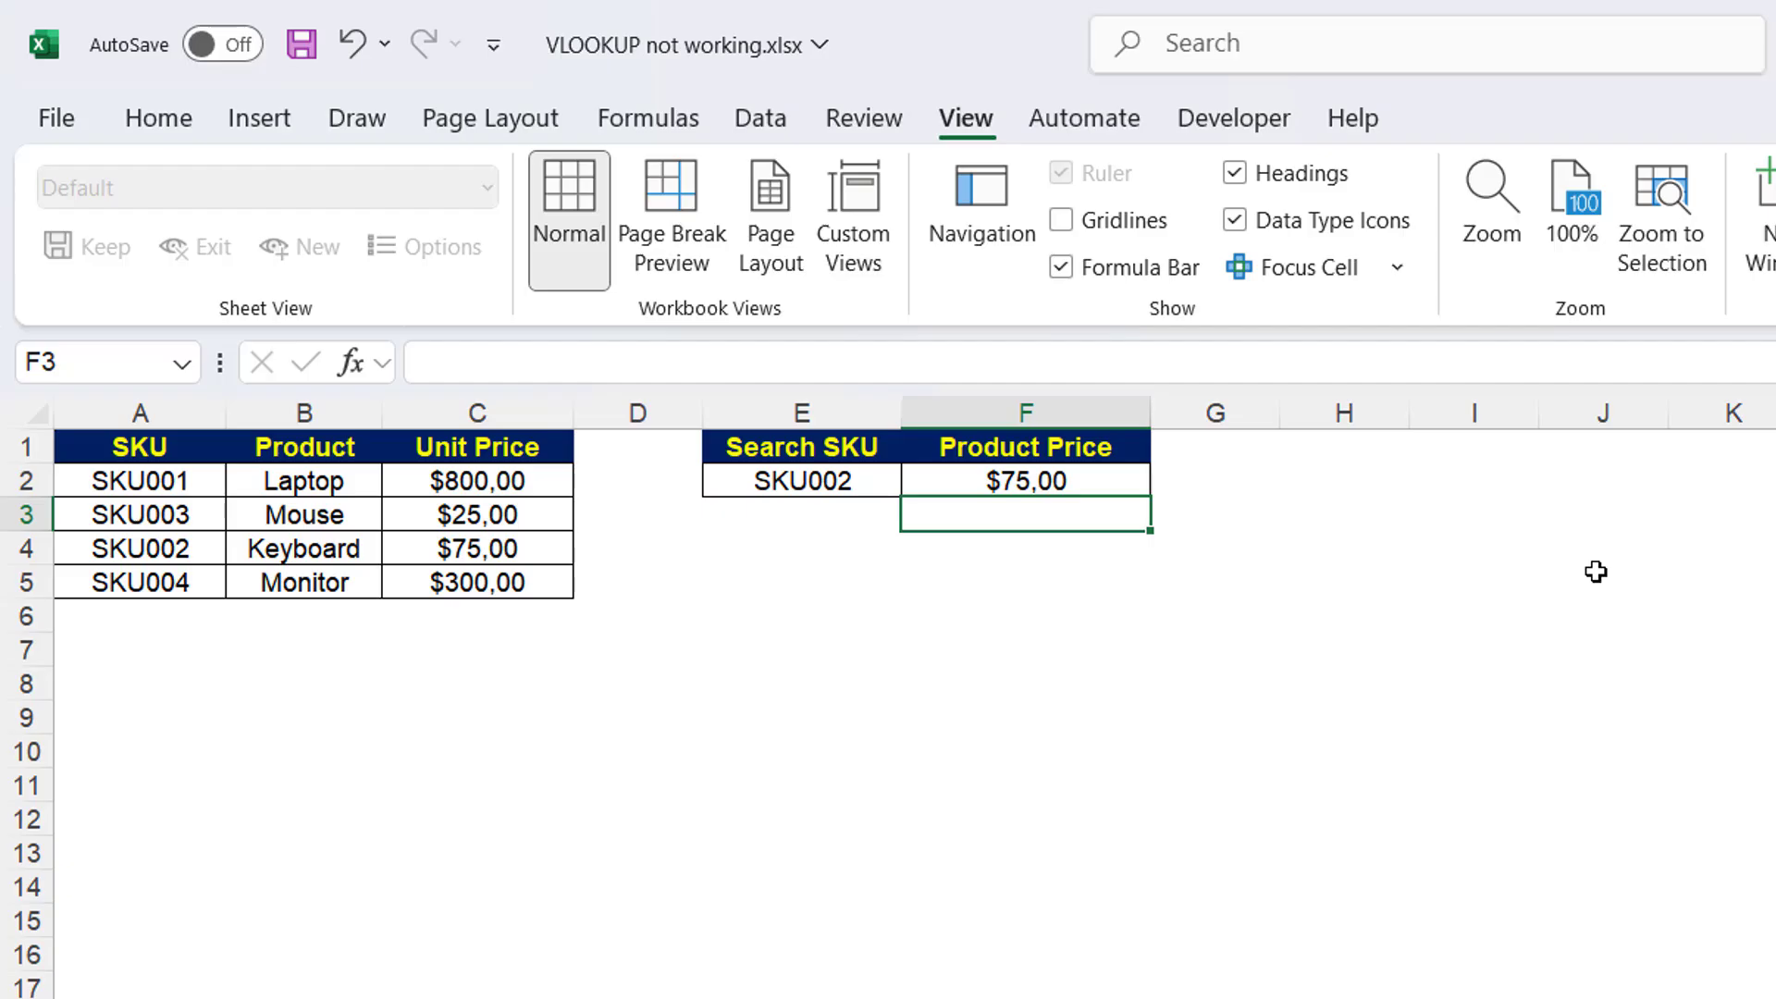
{"action": "left_click", "coordinate": [198, 445]}
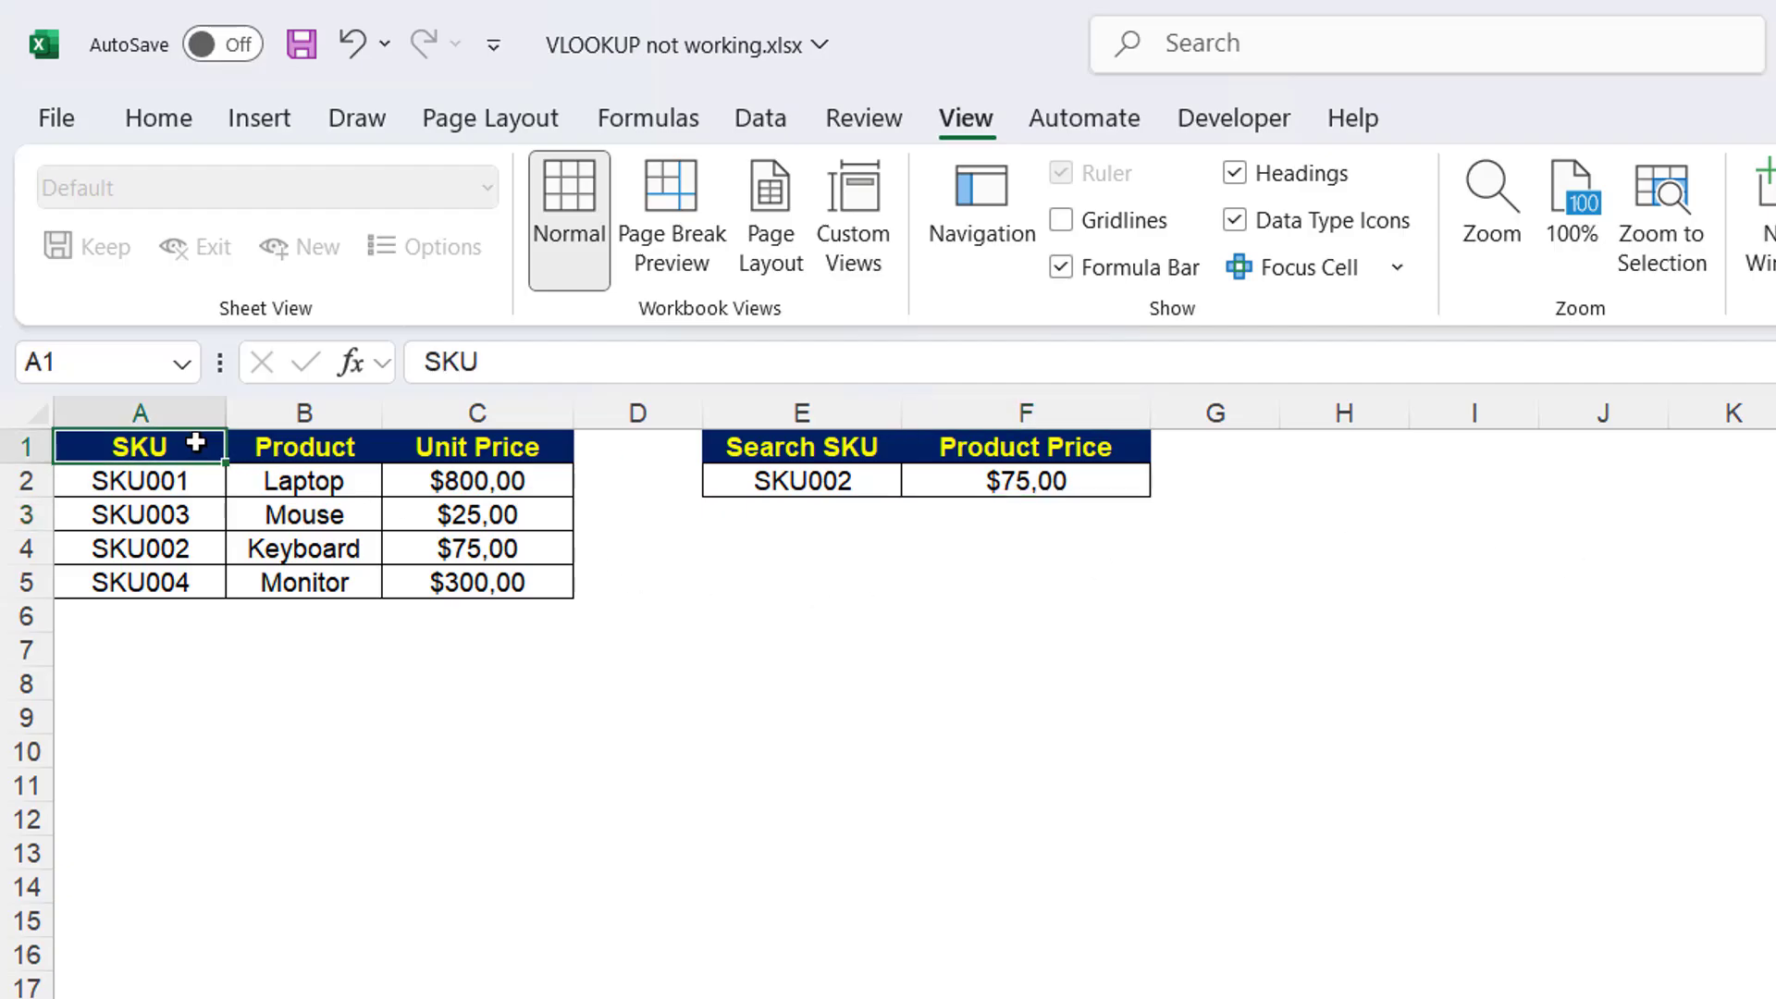